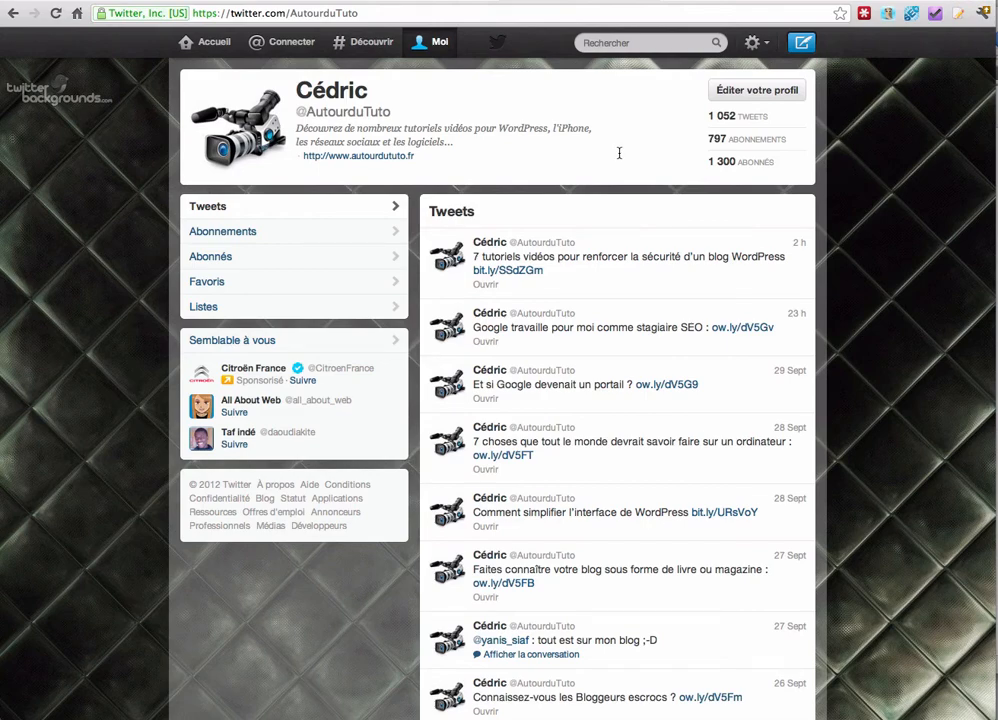
Step: Open the account's theme settings and go to the section for customizing the header and background
click(755, 42)
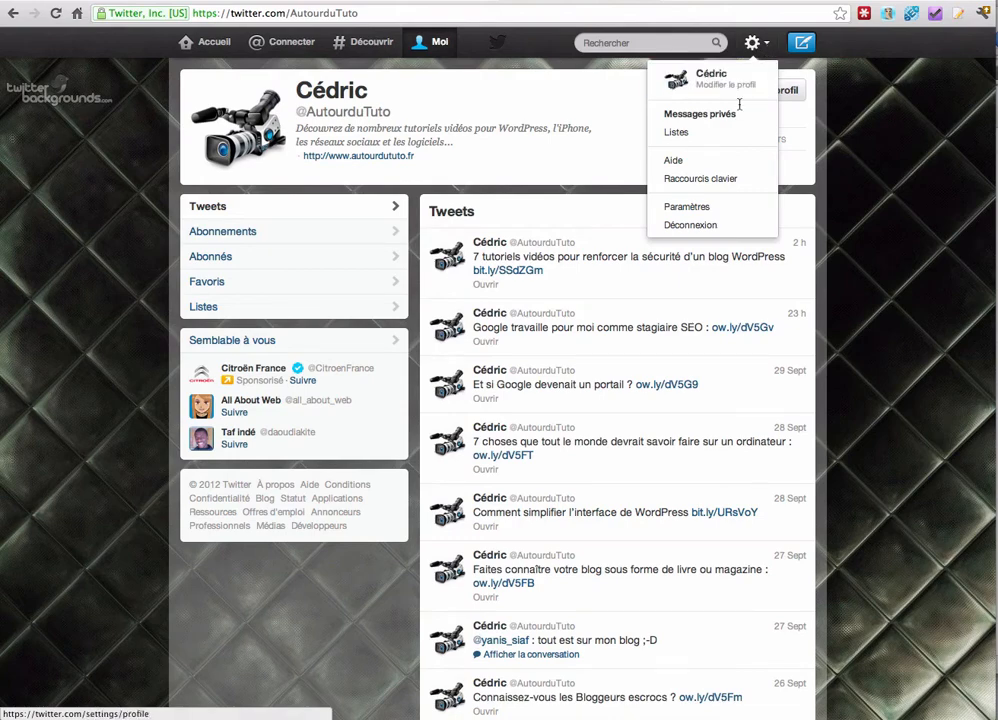
click(700, 205)
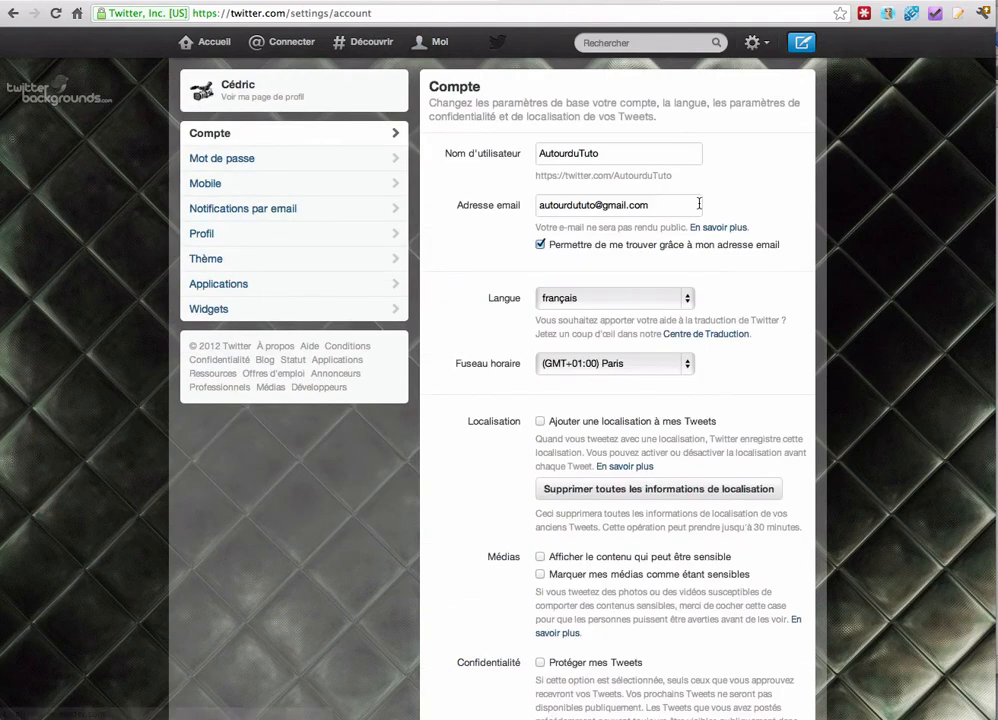
click(212, 279)
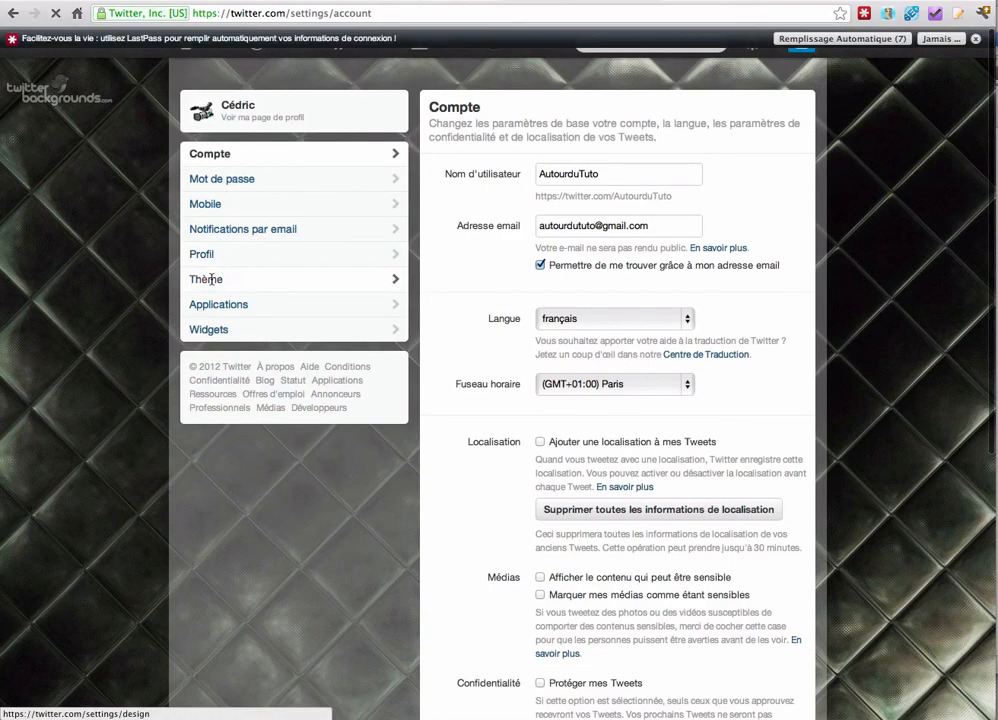
scroll(381, 412, down, 3)
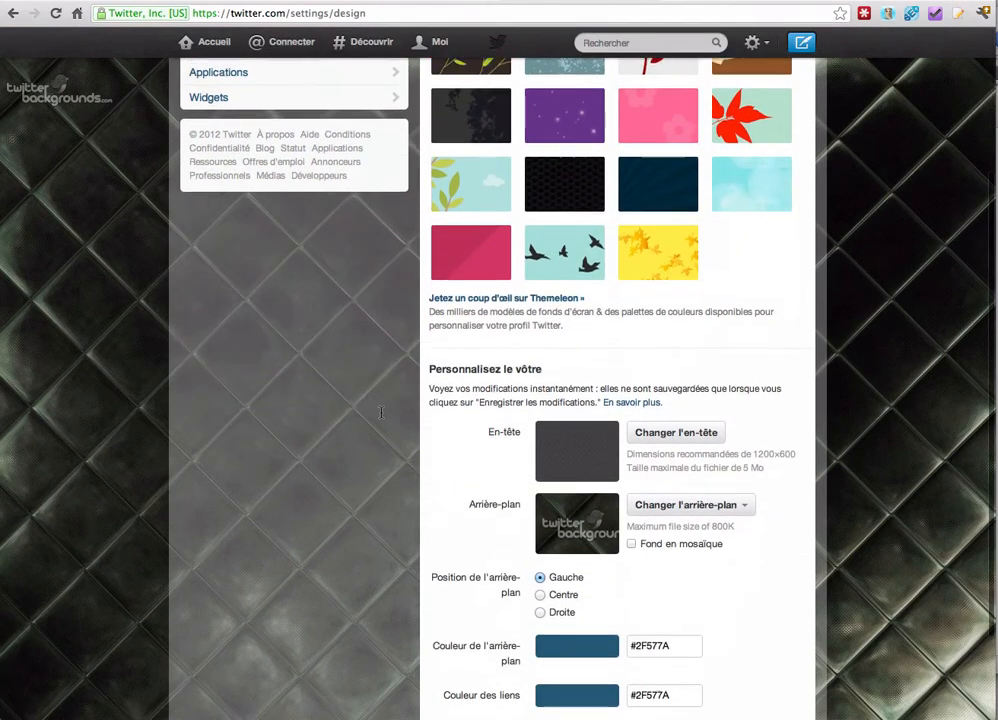
scroll(381, 412, down, 2)
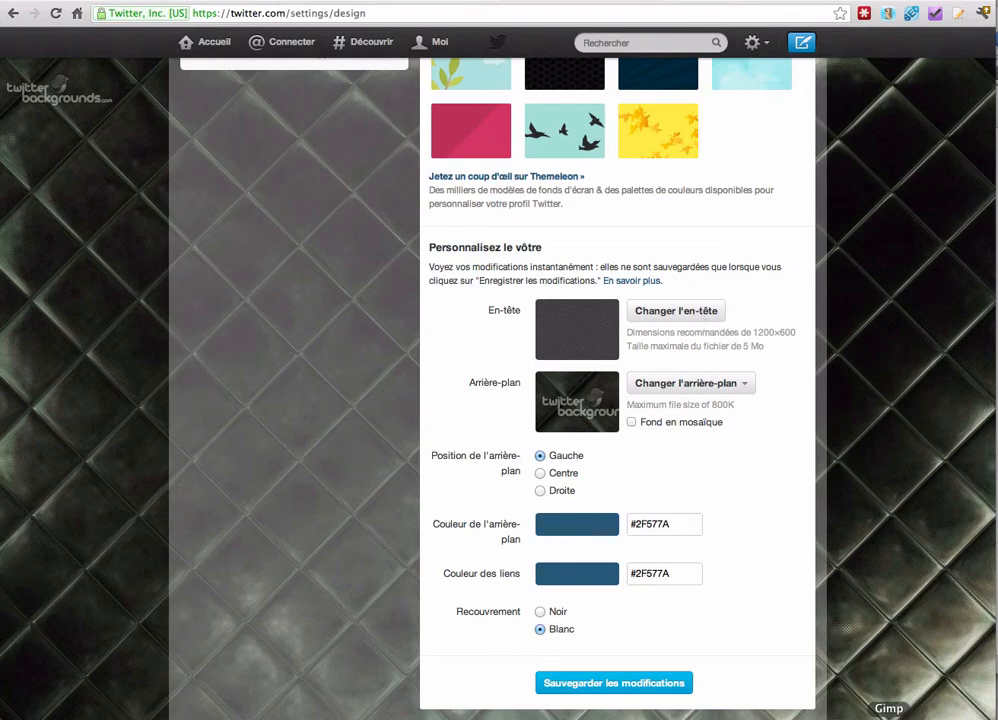
Step: Switch to GIMP and create a new blank image of 1200 x 600 px
click(888, 716)
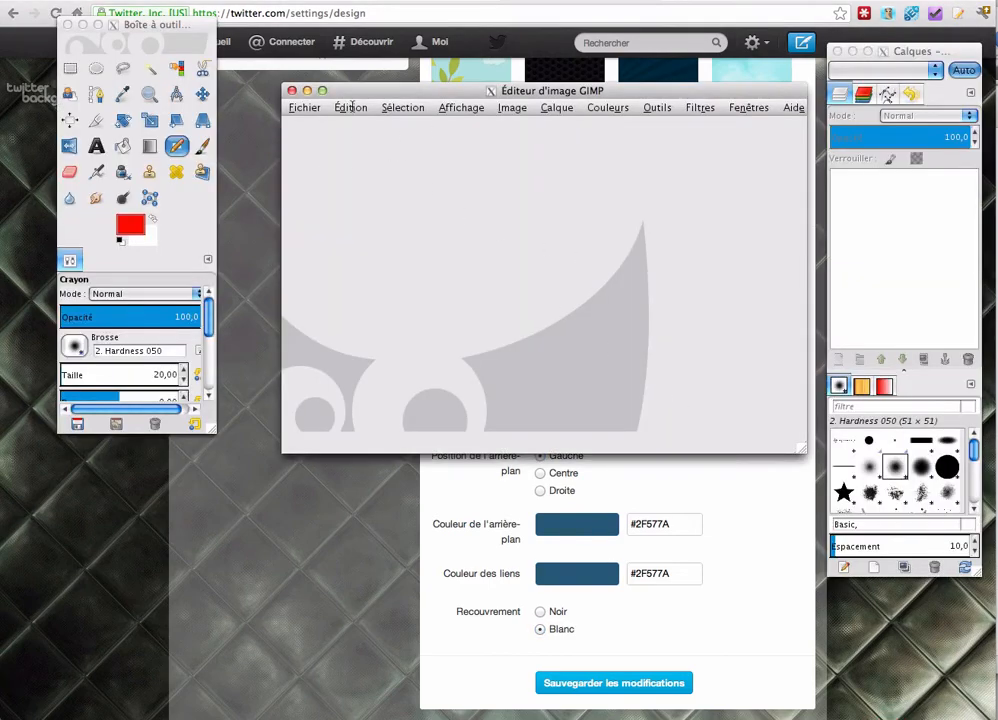
click(308, 107)
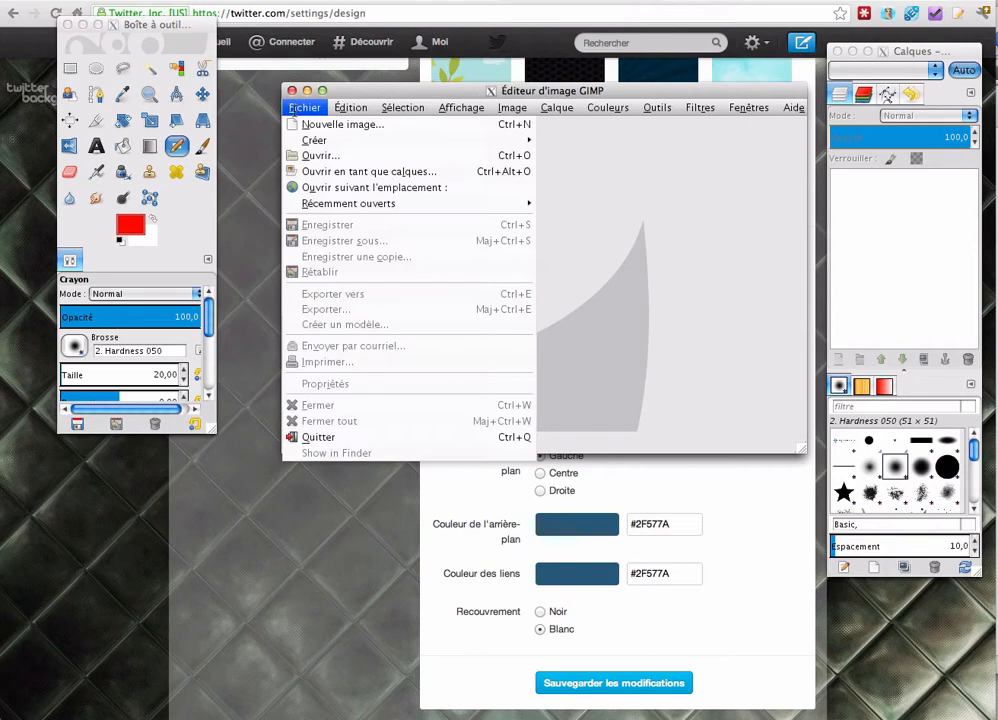
click(335, 125)
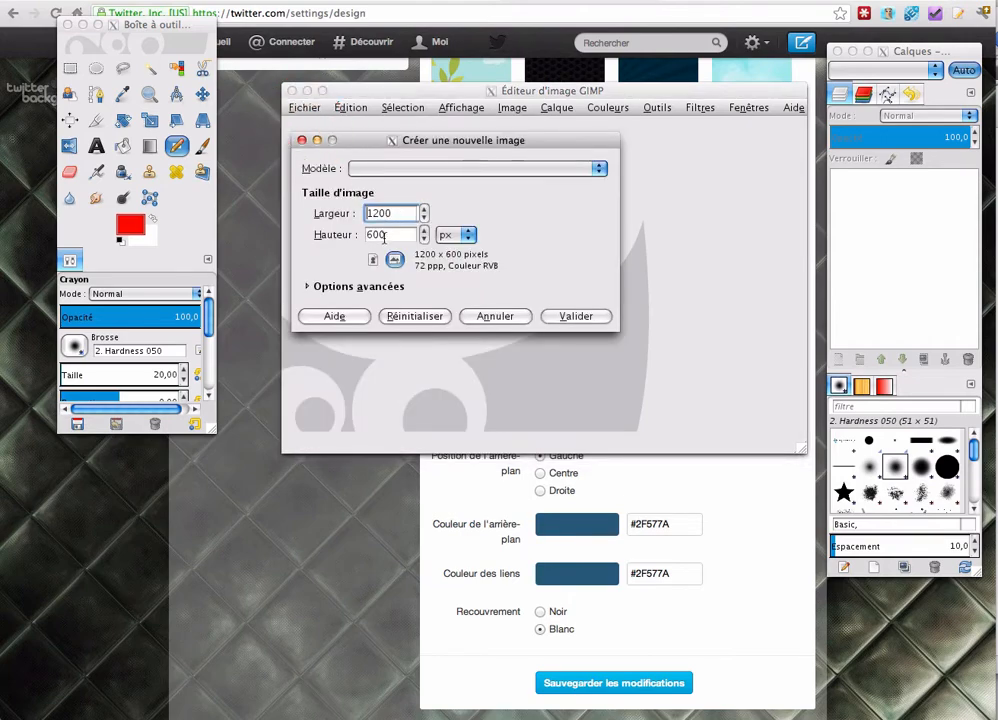
click(575, 316)
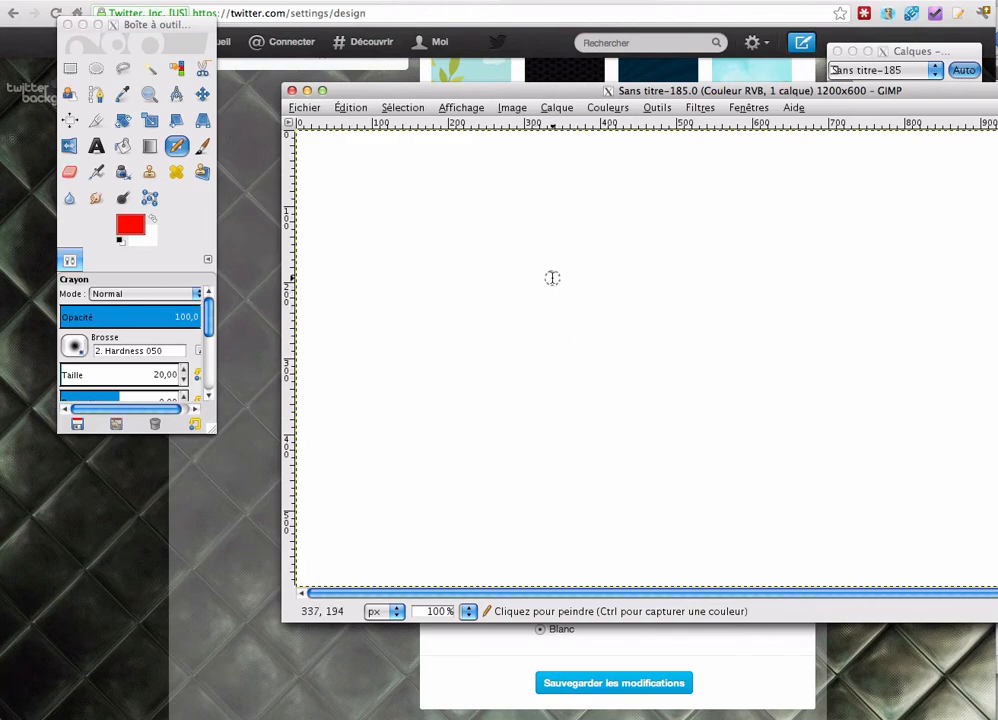
Step: Open the image icon-tuto.jpg from the Desktop
click(304, 107)
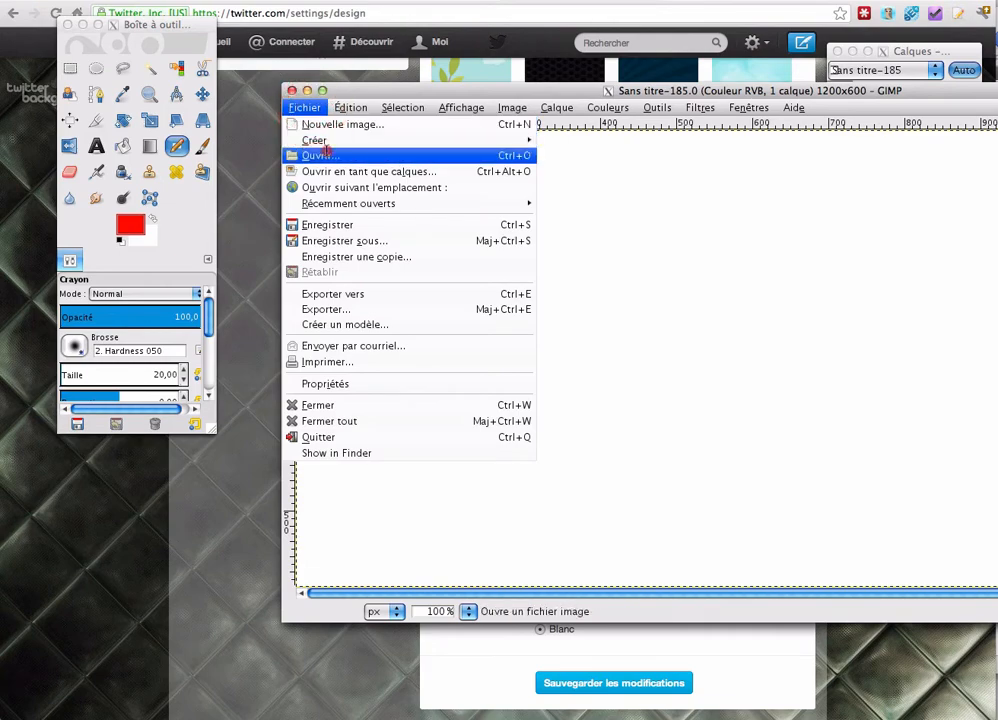
click(325, 155)
scroll(301, 226, down, 5)
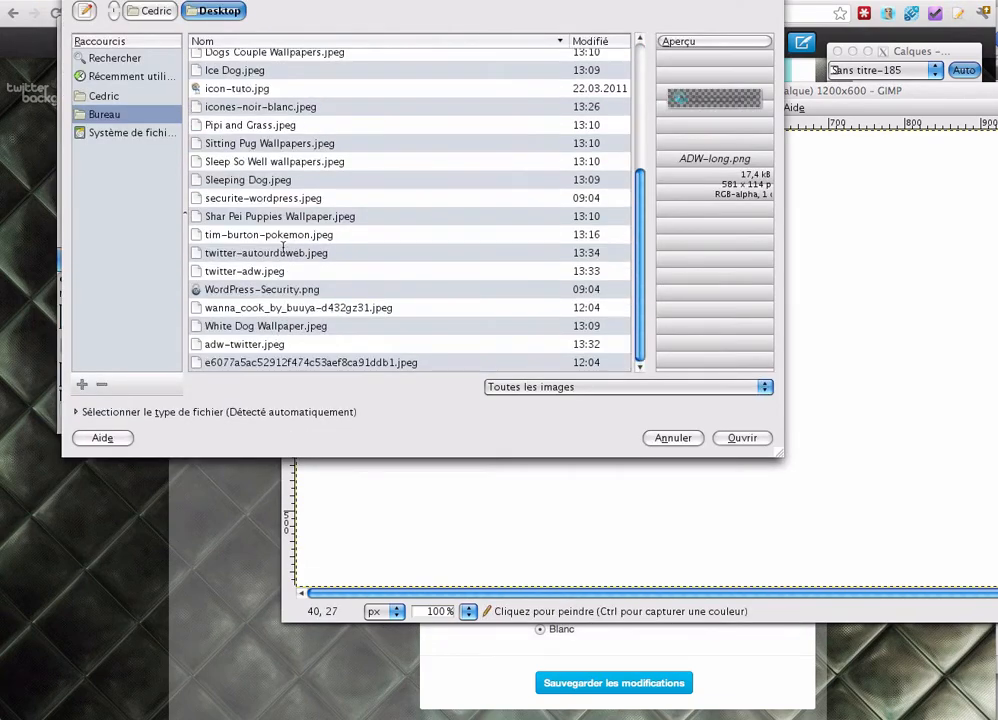
double_click(200, 88)
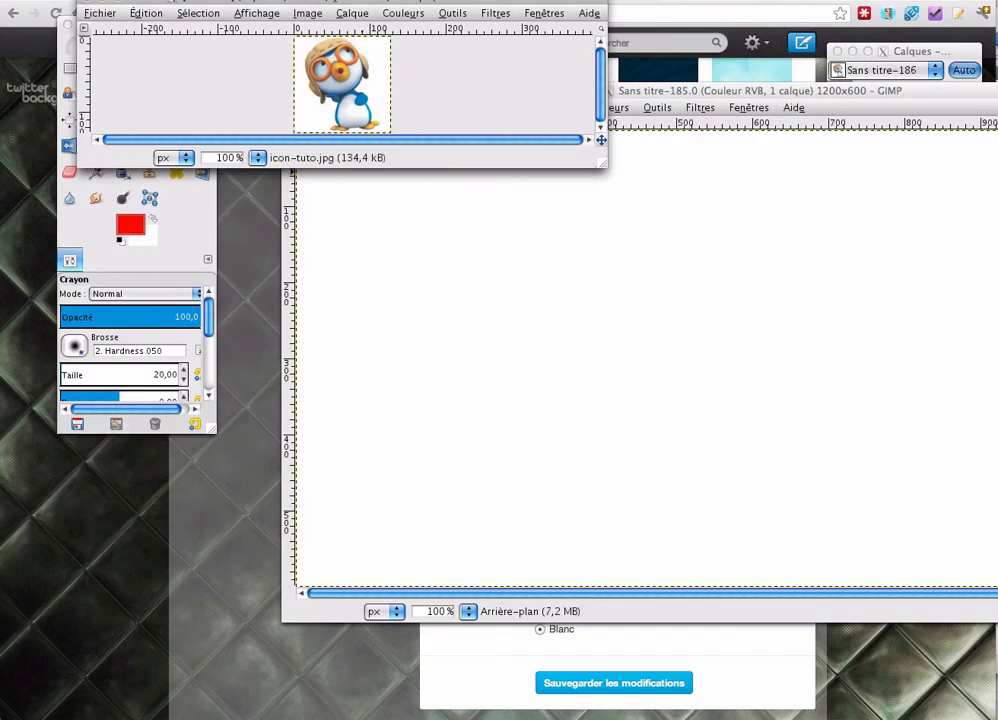
Step: Copy the icon-tuto.jpg picture, paste it into the centre of the blank 1200 x 600 image and anchor it
key(ctrl+c)
click(662, 276)
key(ctrl+v)
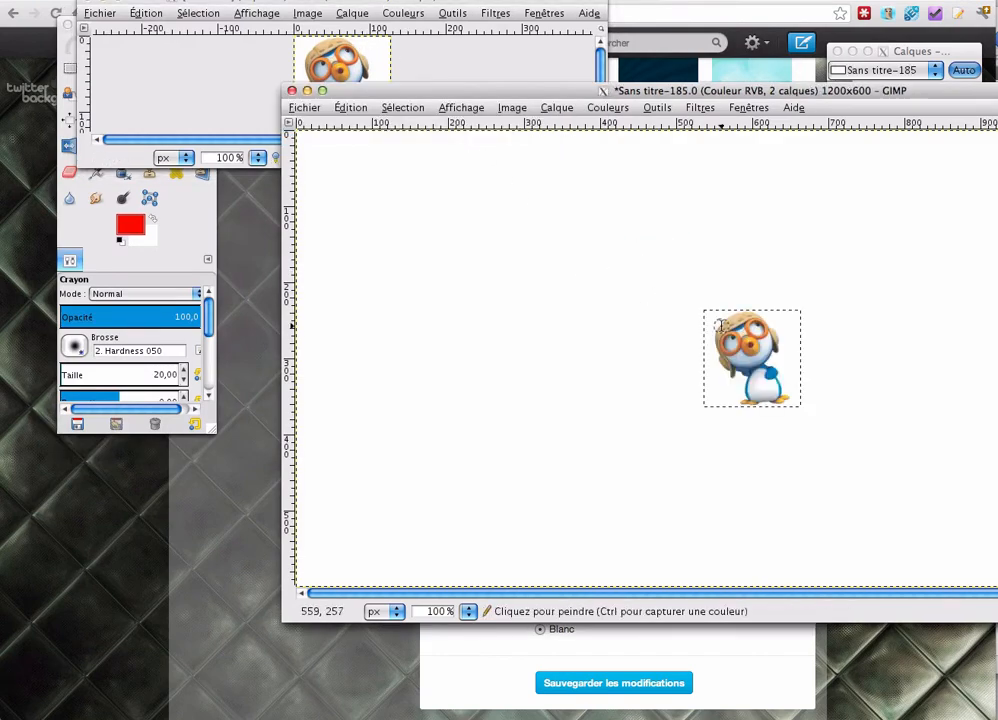
key(ctrl+h)
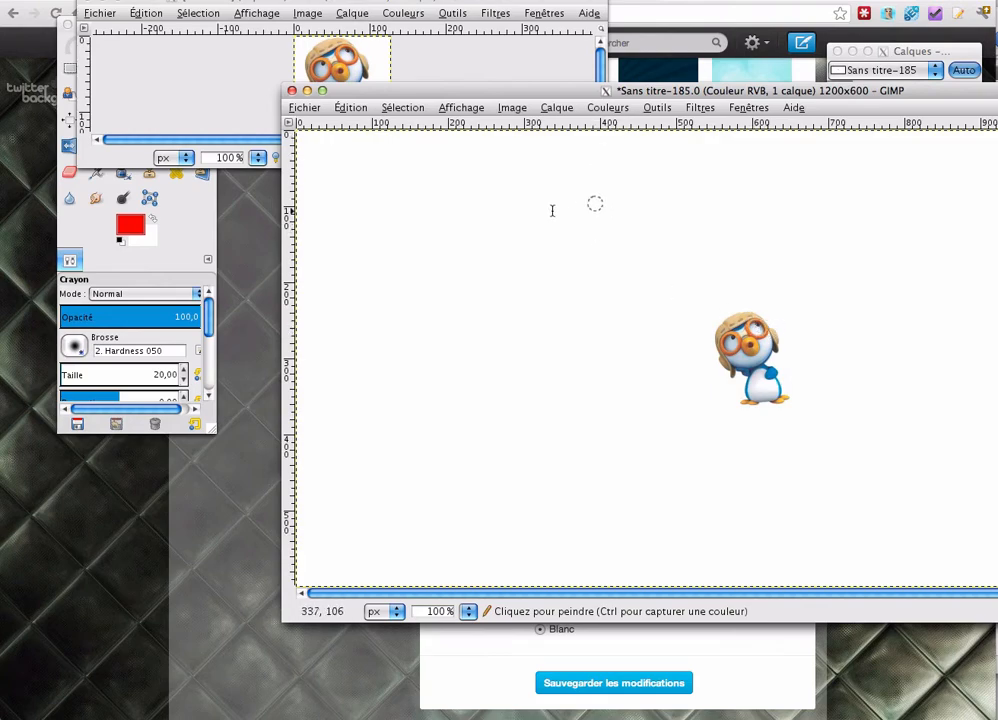
Step: Paint four freehand red pencil strokes on the 1200 x 600 image, two above and two below the penguin
mouse_move(513, 210)
mouse_down()
mouse_move(630, 246)
mouse_move(872, 261)
mouse_up()
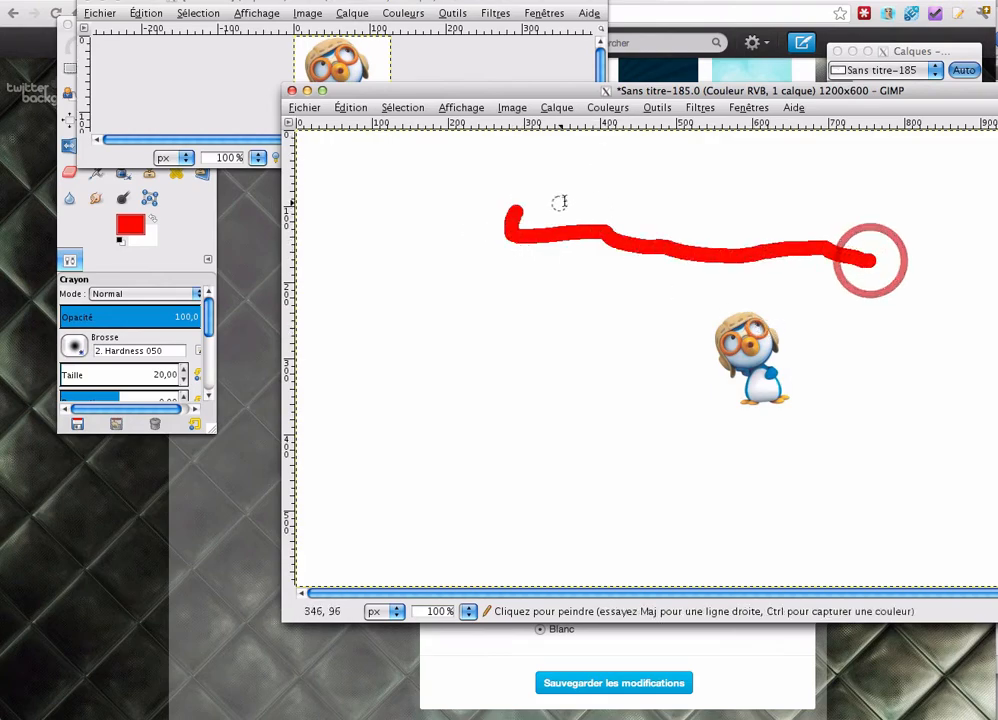
drag(590, 186, 897, 209)
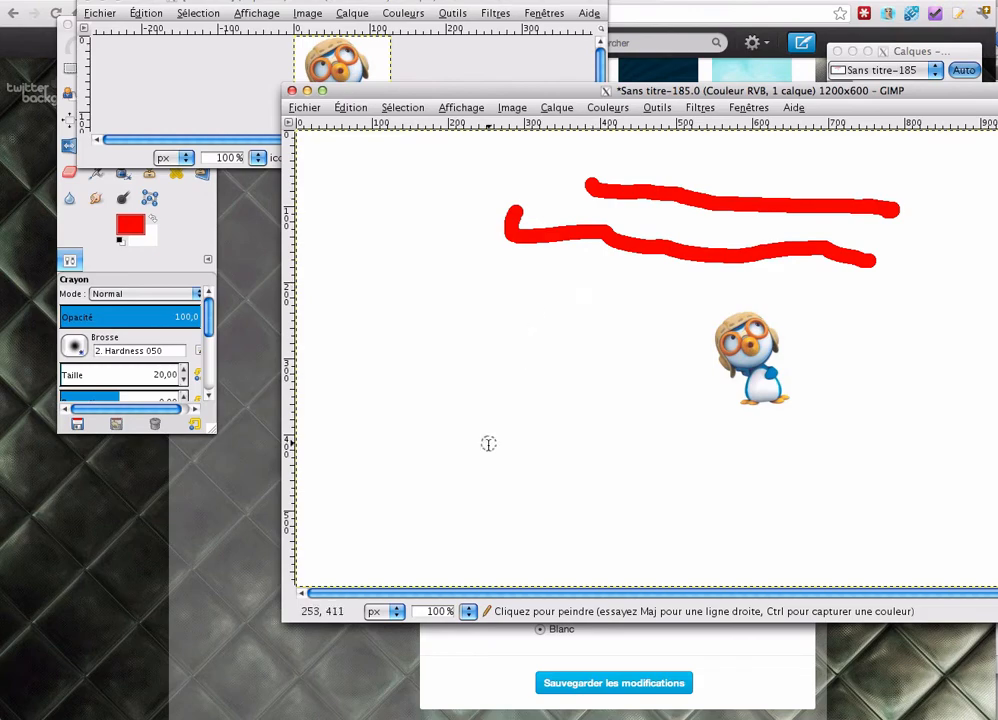
drag(481, 450, 685, 478)
drag(843, 470, 968, 459)
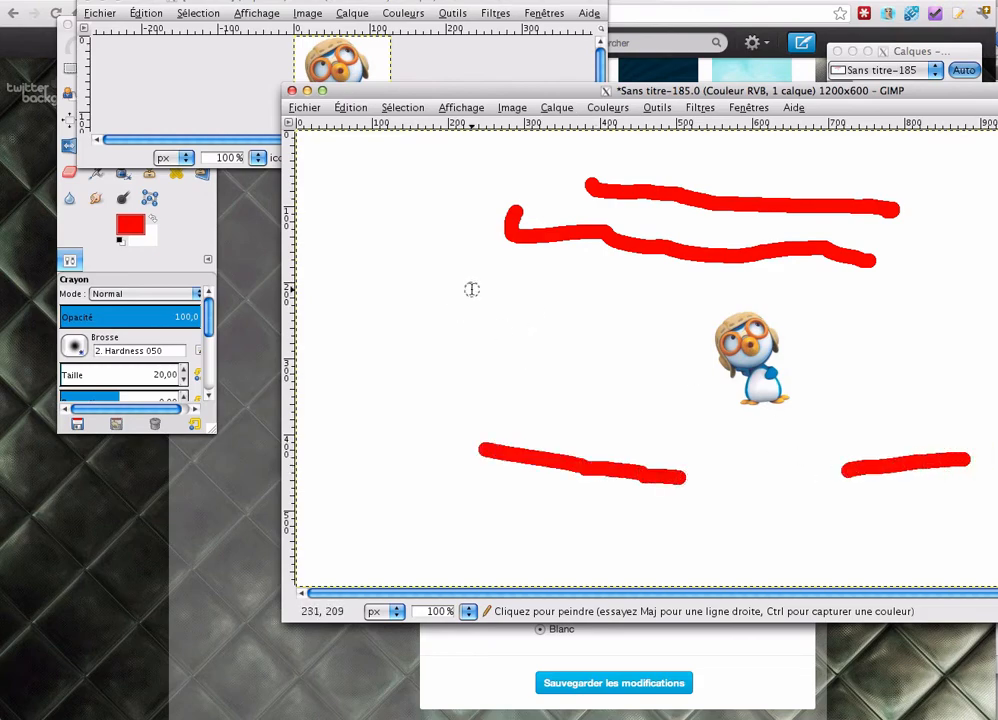
Step: Export the image to the Desktop as tuto-twitter.jpeg with a JPEG quality of 90
key(ctrl+shift+e)
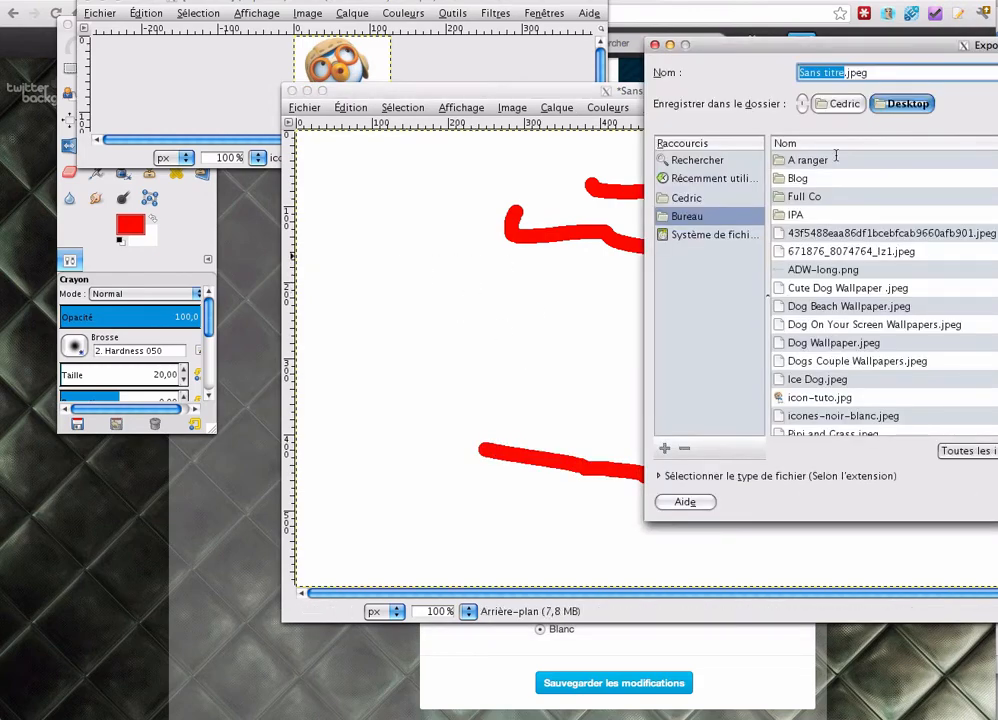
drag(790, 42, 444, 136)
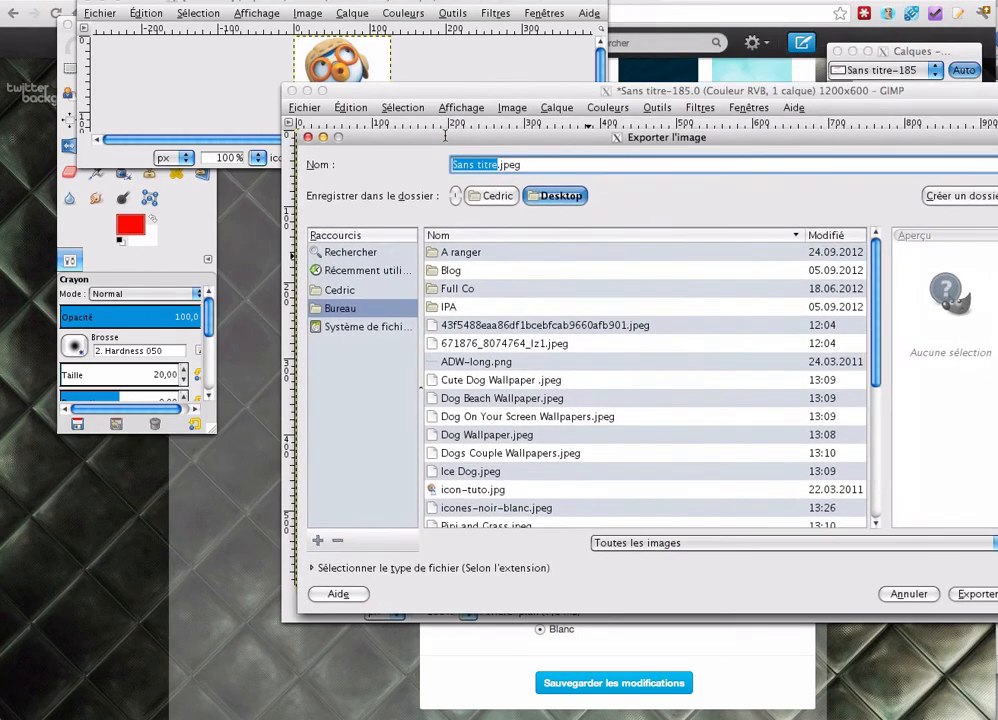
text(tuto-twit)
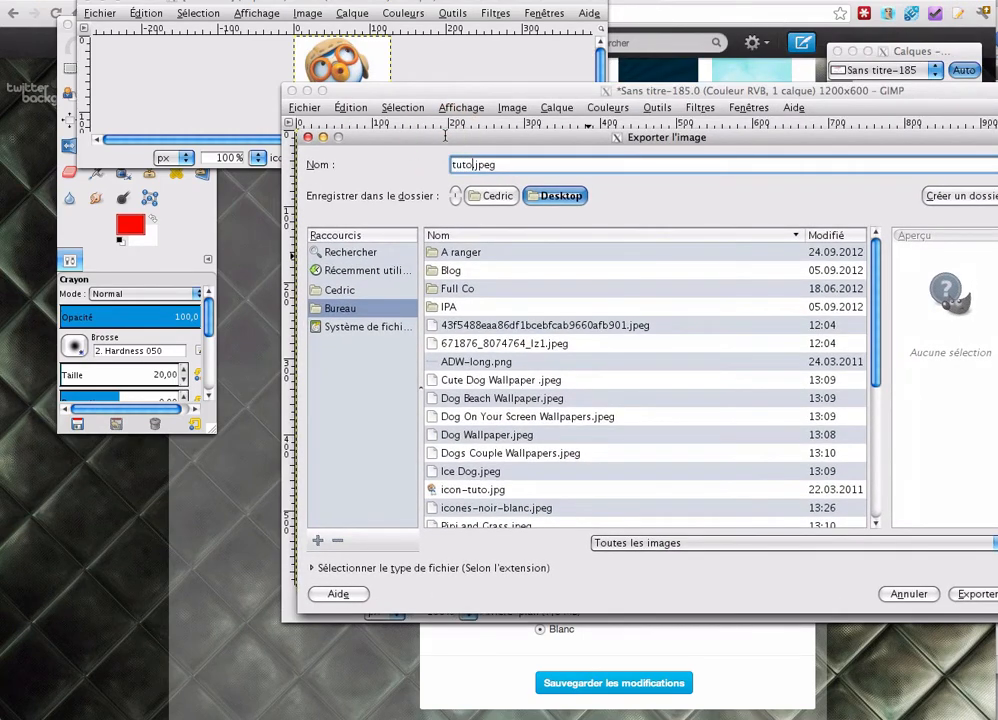
text(ter)
key(Return)
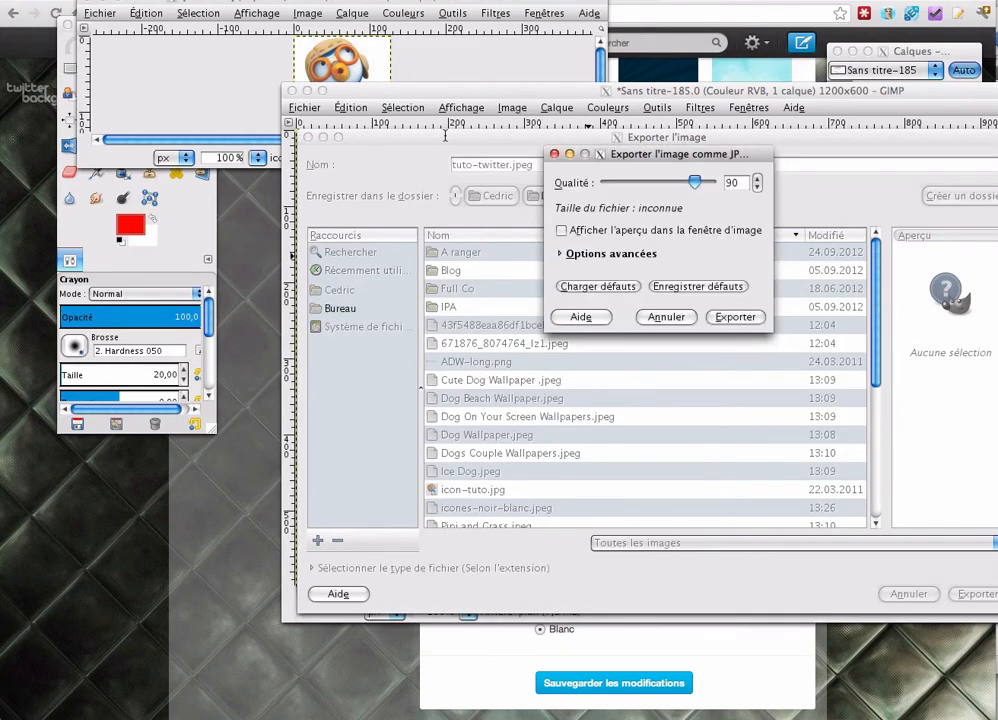
key(Return)
Step: Switch back to the Twitter theme settings in the browser and choose tuto-twitter.jpeg as the new header image
key(super+Tab)
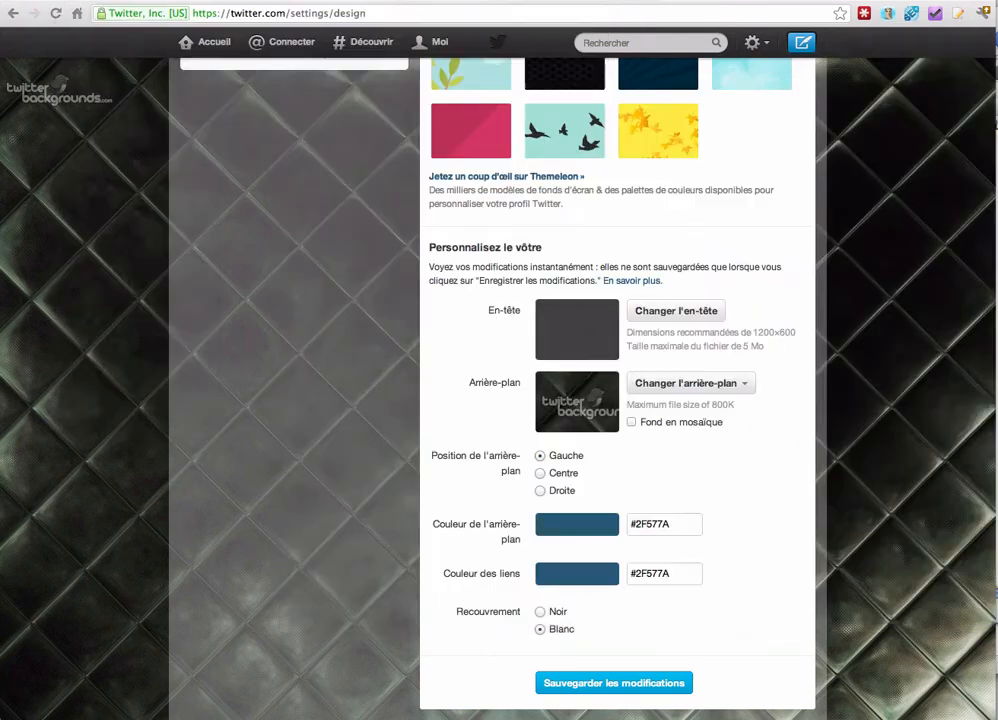
click(690, 308)
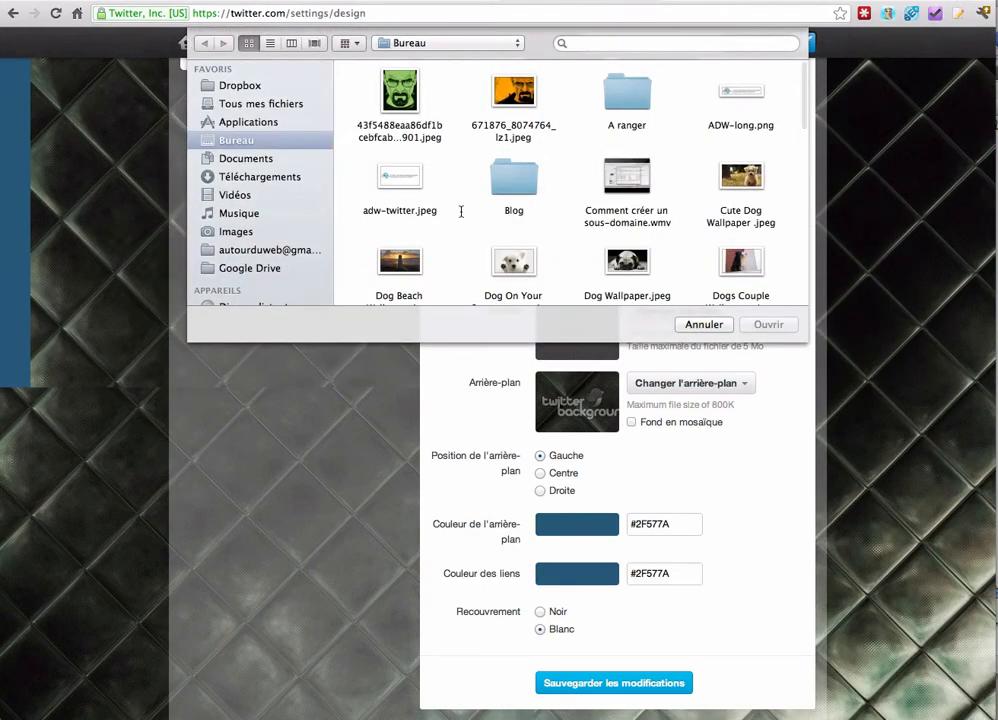
scroll(461, 211, down, 10)
scroll(461, 211, down, 5)
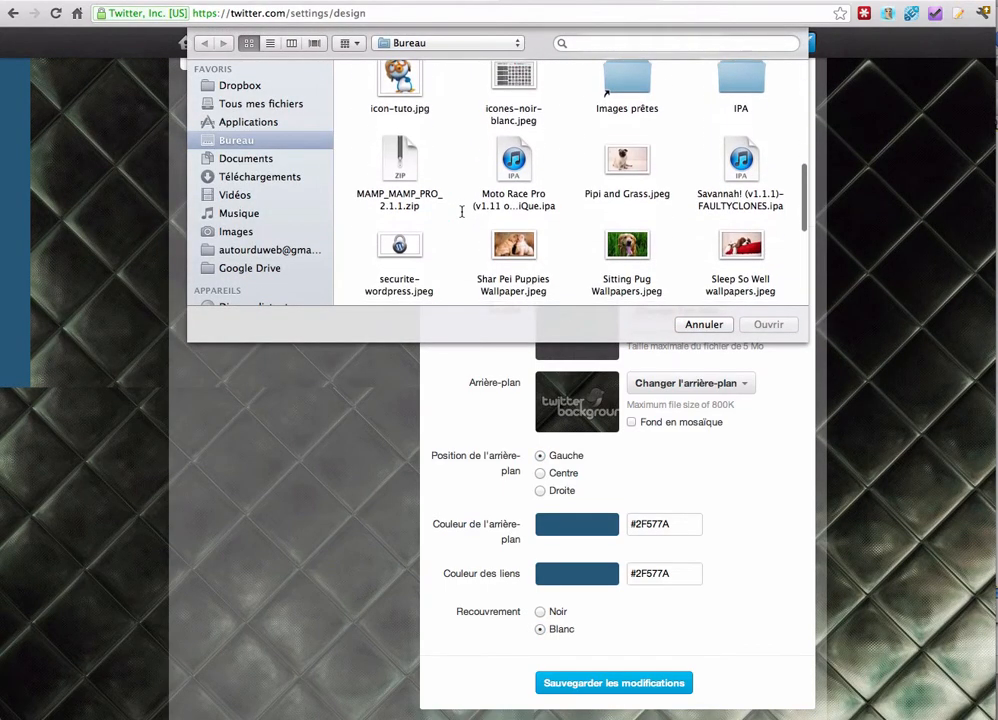
click(735, 198)
double_click(730, 197)
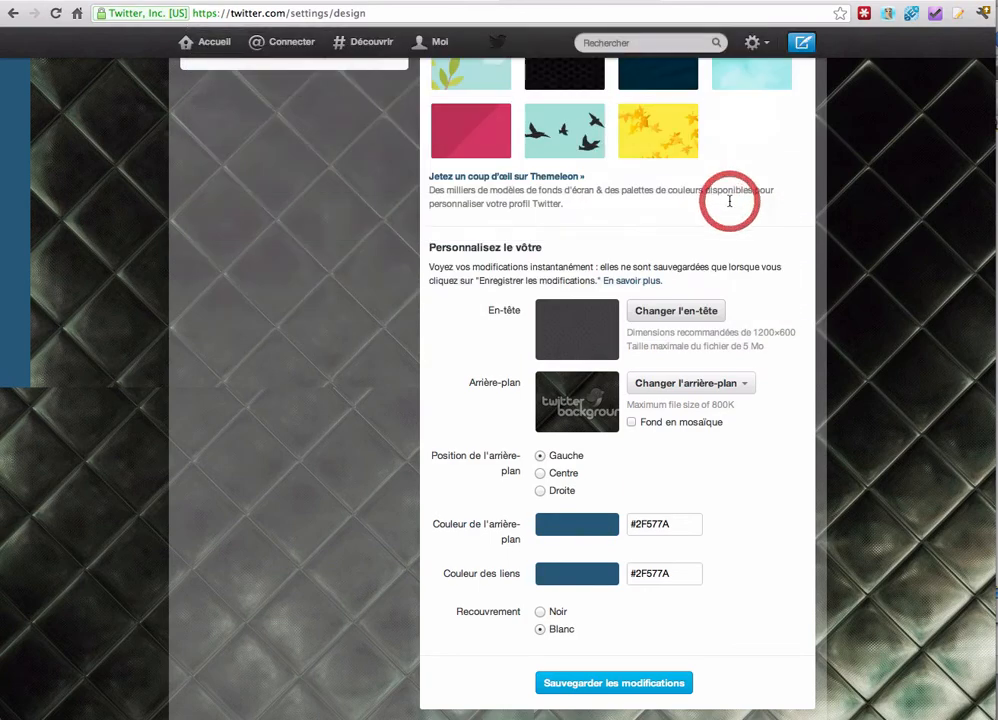
Step: Save the header image at its smallest zoom and open the profile page to view it
mouse_move(422, 315)
mouse_down()
mouse_move(564, 316)
mouse_move(415, 318)
mouse_up()
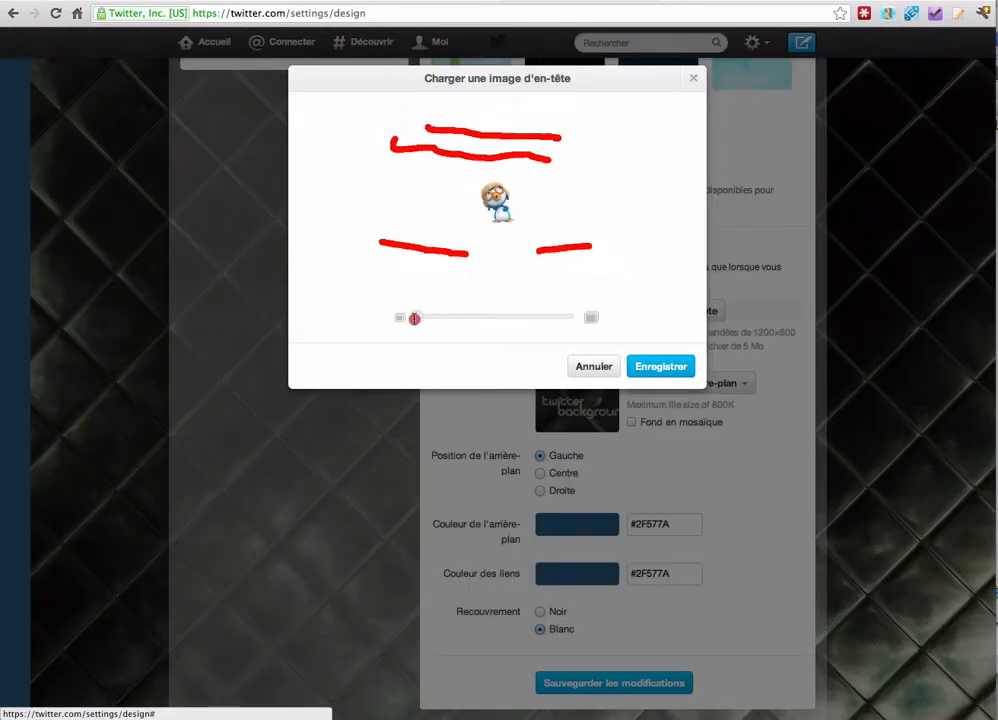
click(652, 367)
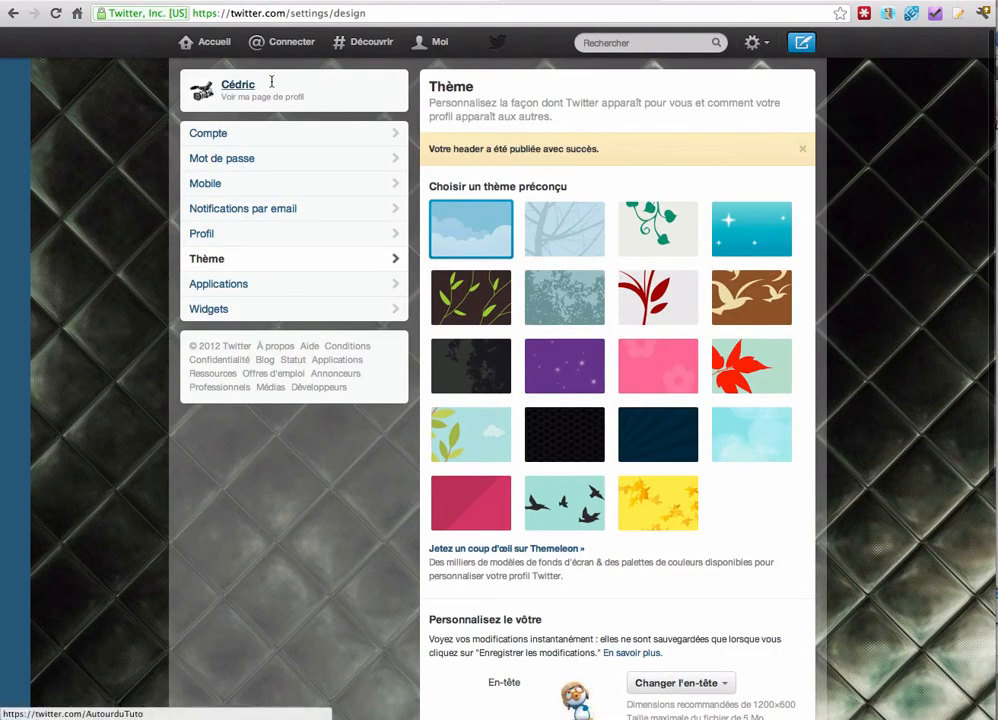
click(239, 84)
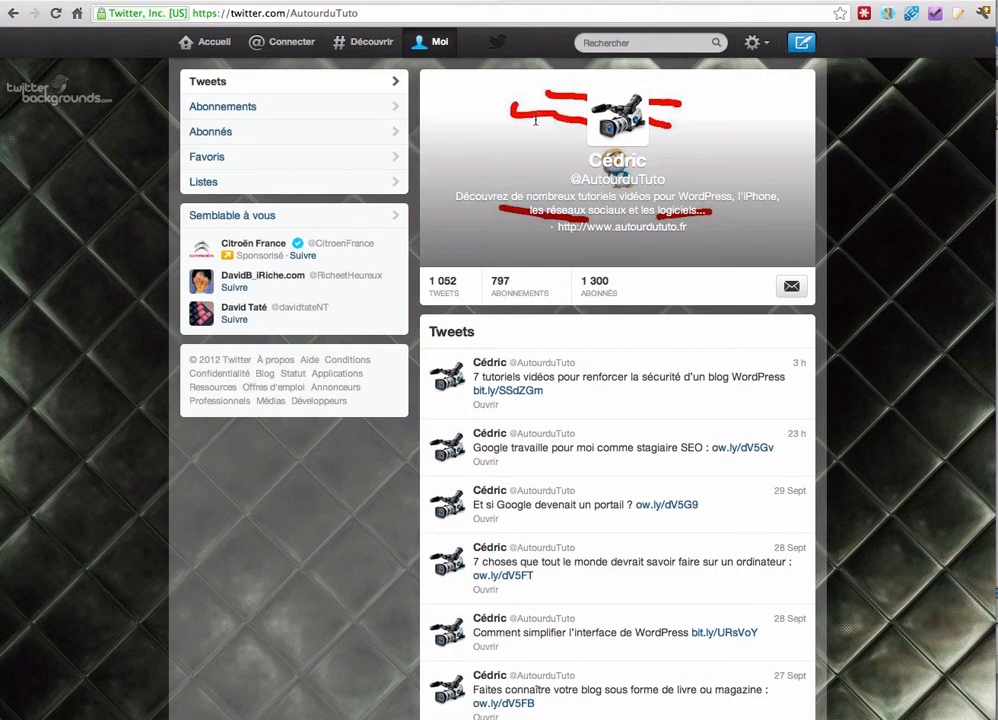
Step: Switch to the twitrcovers.com page and examine its header images, its category list and the demo profile preview of the first cover
click(684, 3)
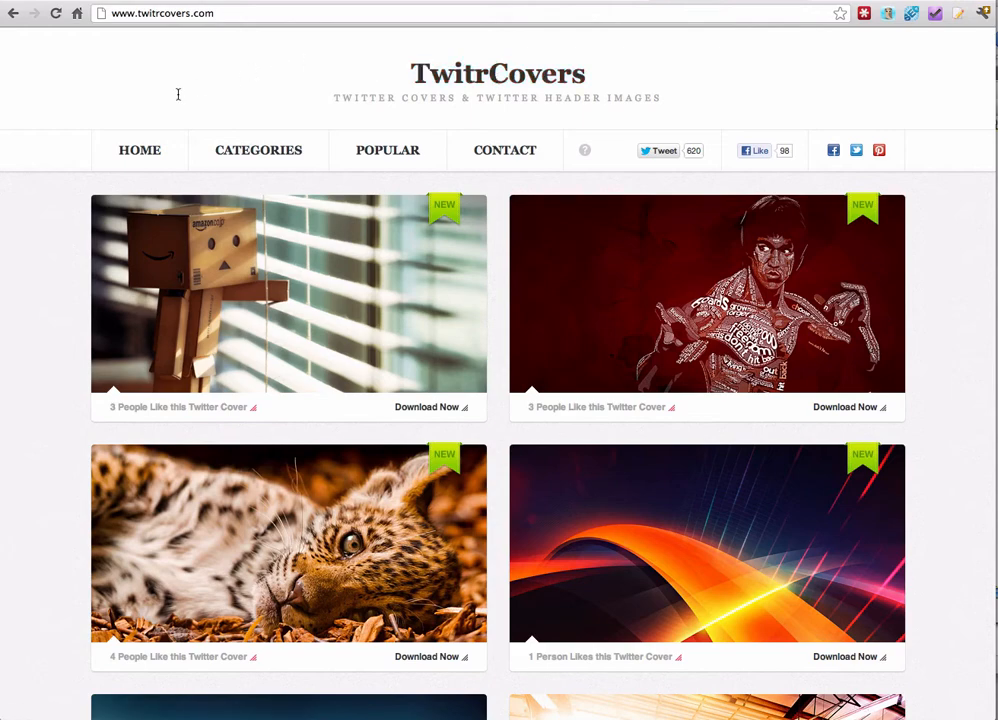
scroll(55, 233, down, 2)
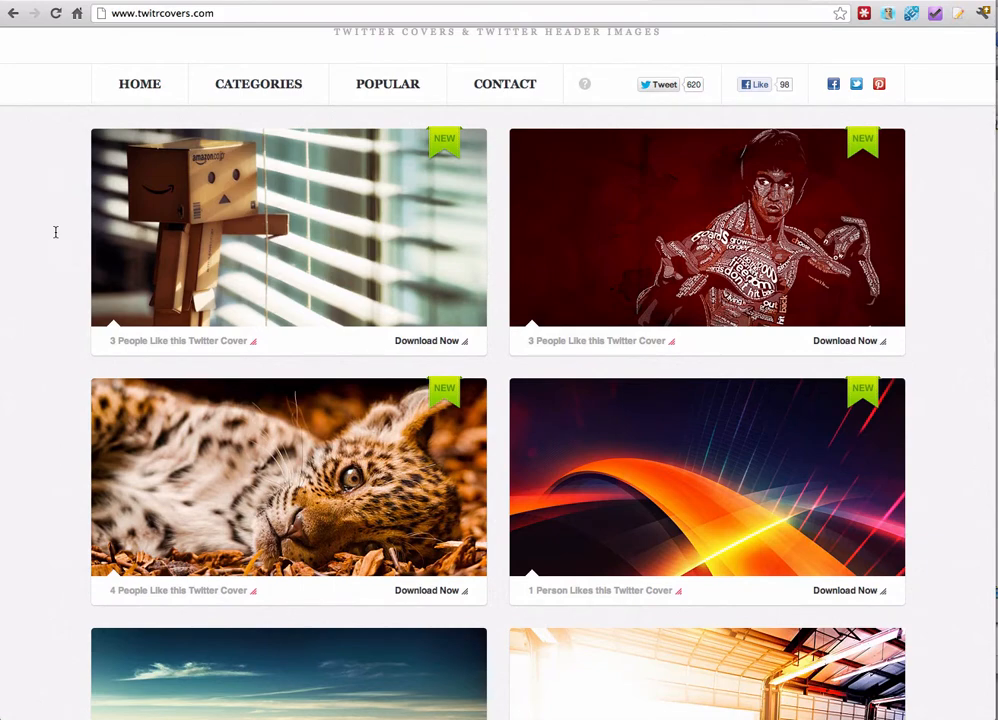
scroll(67, 225, down, 2)
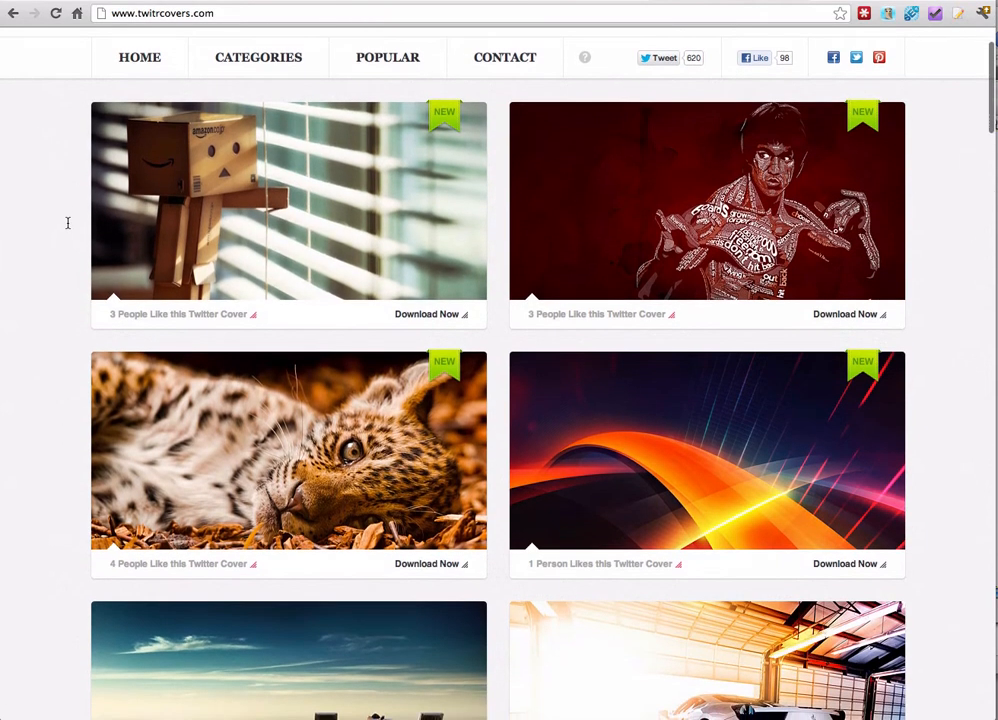
scroll(63, 166, up, 4)
scroll(63, 166, down, 12)
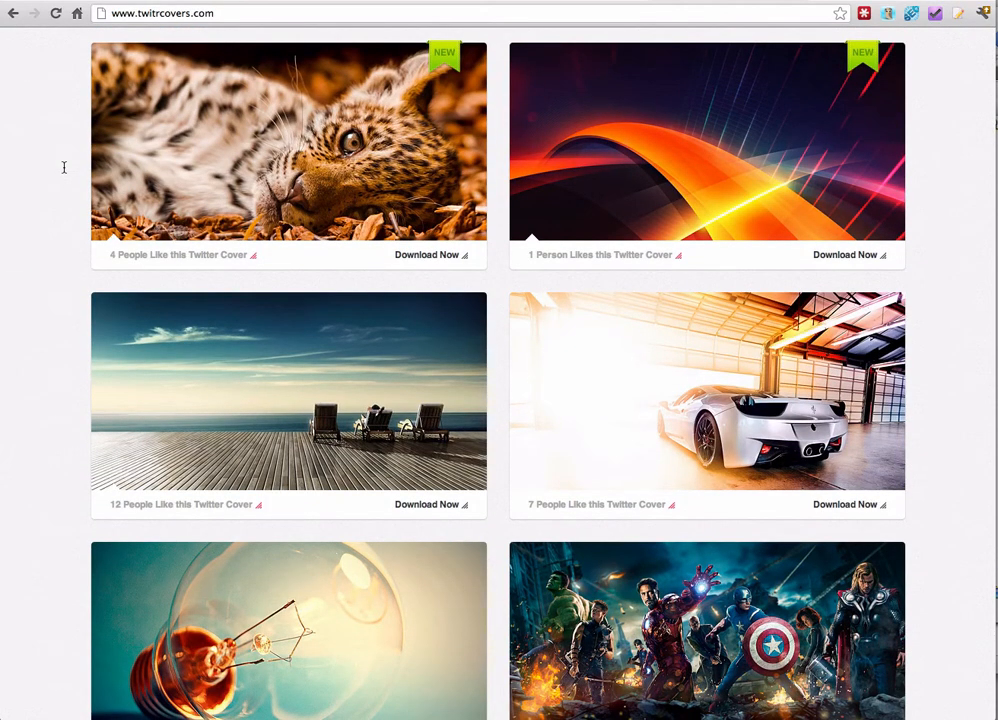
scroll(70, 166, up, 10)
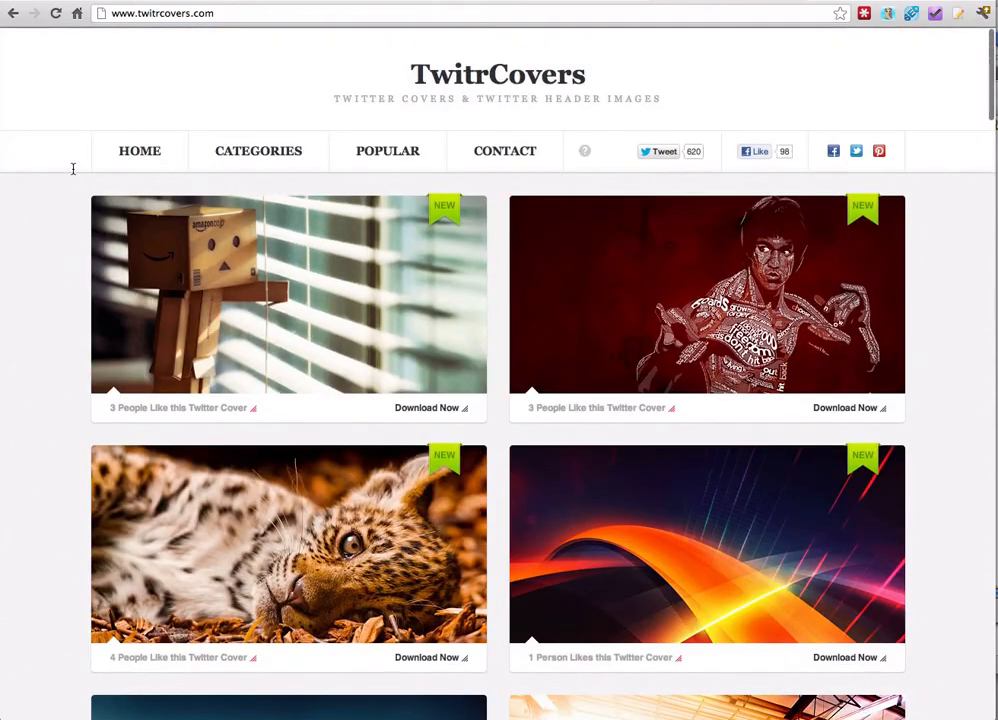
mouse_move(240, 152)
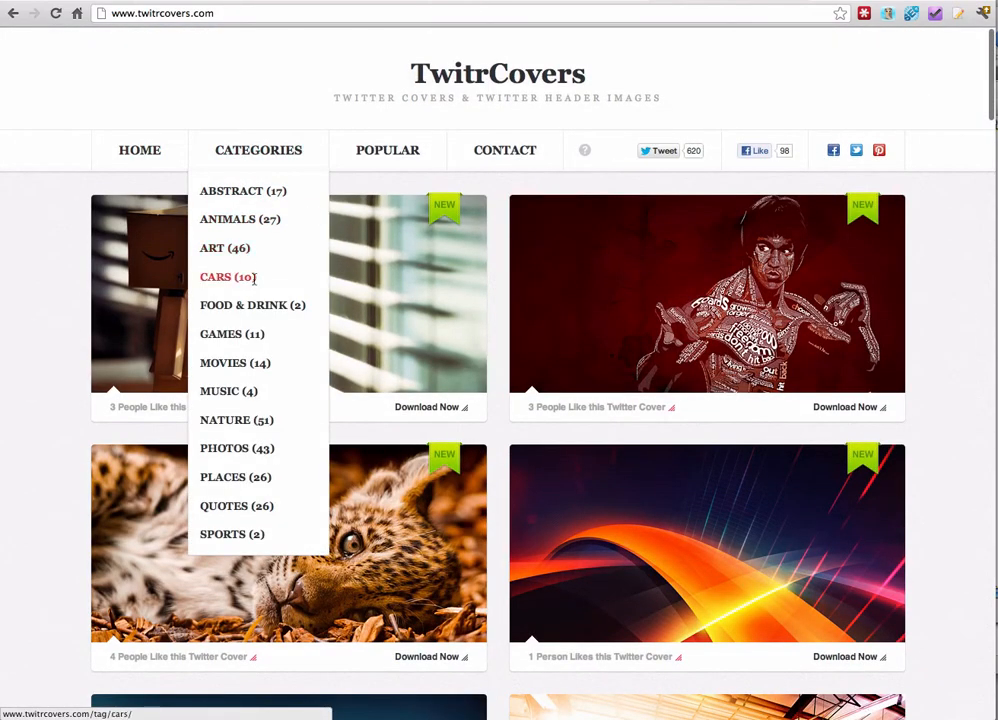
mouse_move(181, 258)
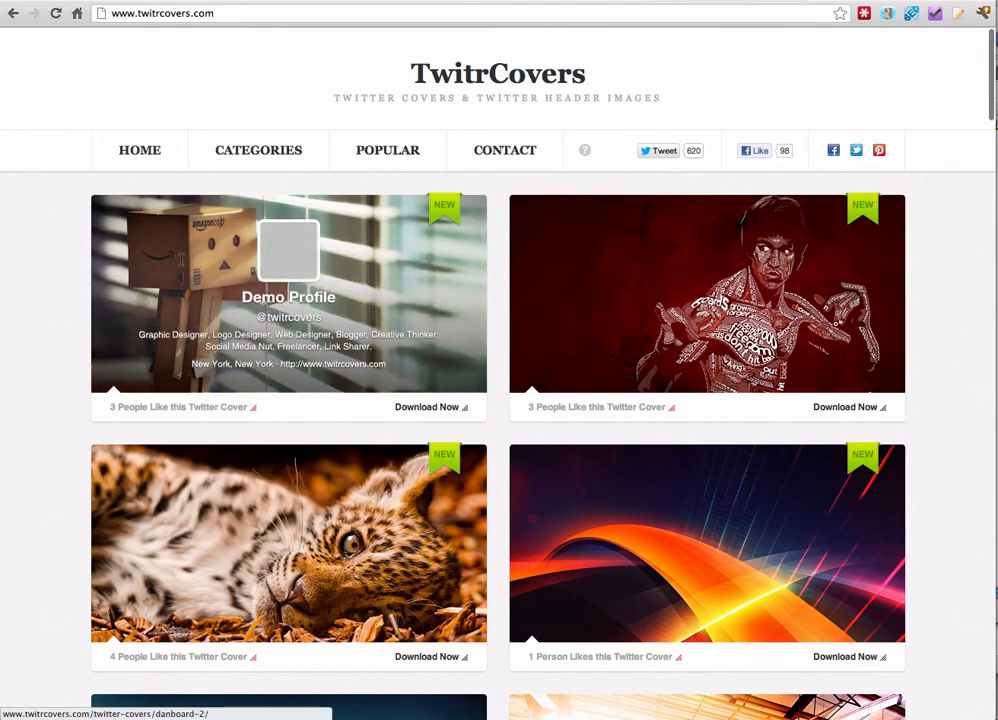
Step: Open the full-size version of the first cover, the cardboard robot, and save the image to the Desktop as Danboard-l
click(400, 406)
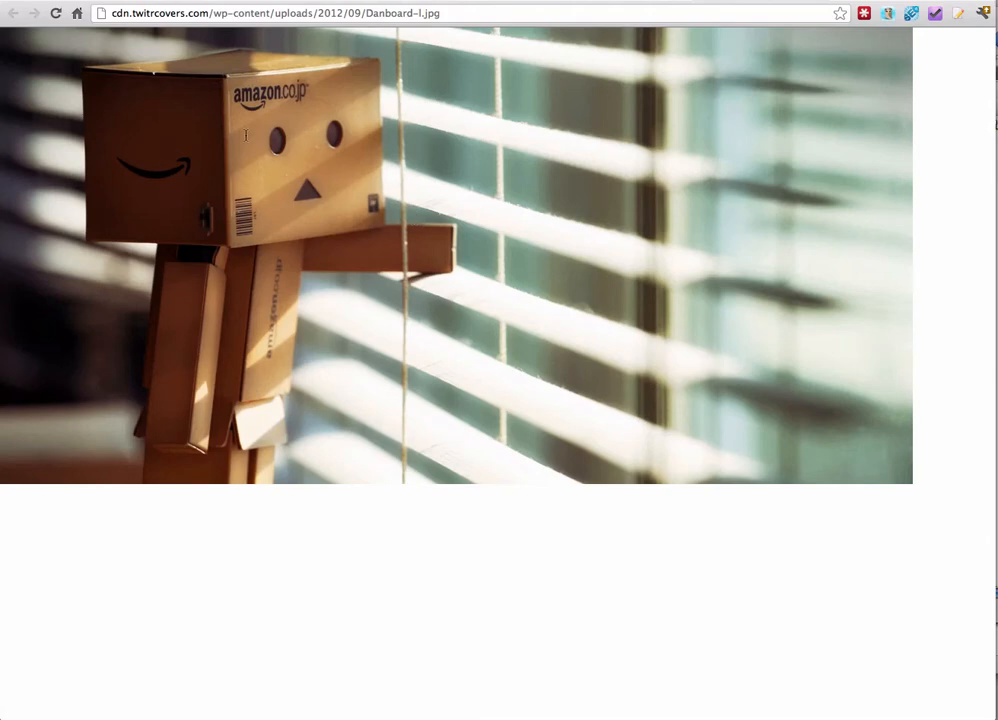
right_click(384, 147)
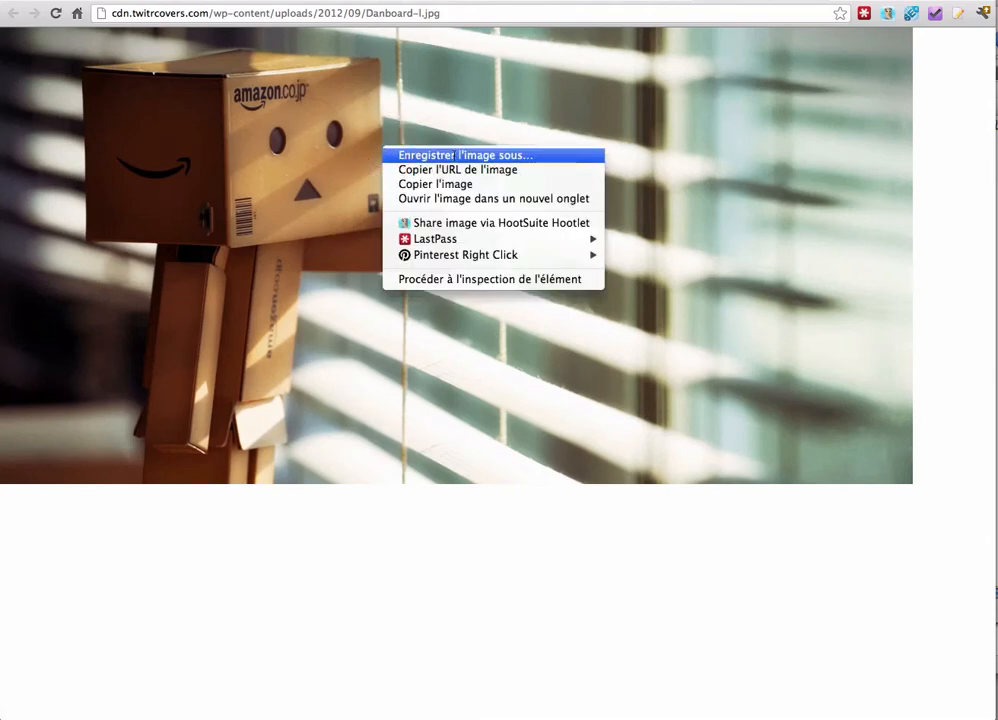
click(456, 155)
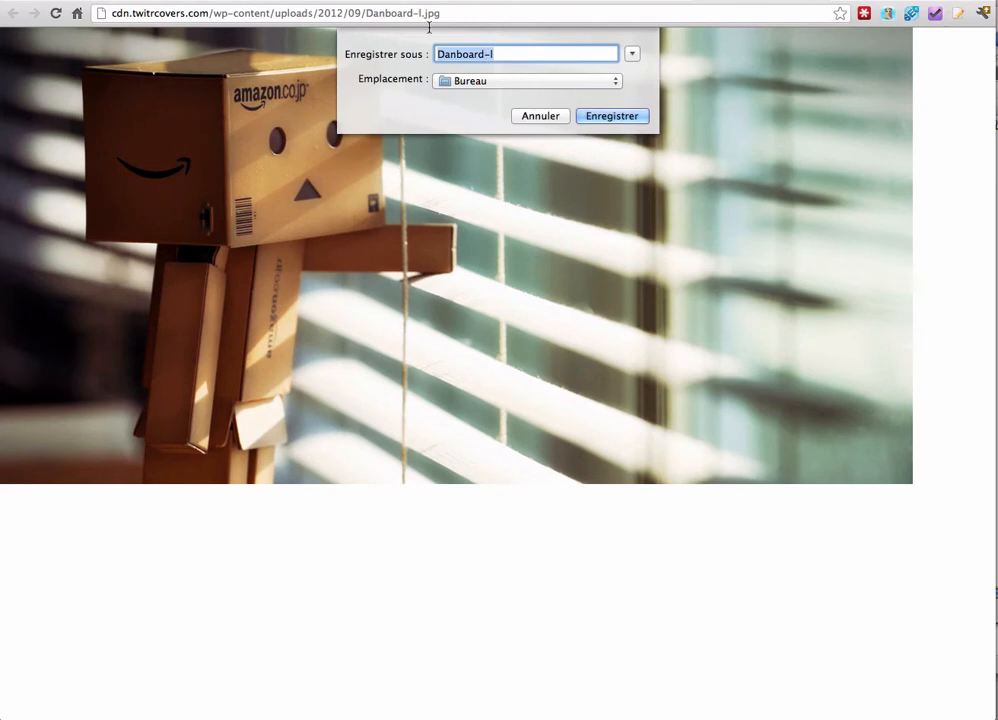
click(598, 113)
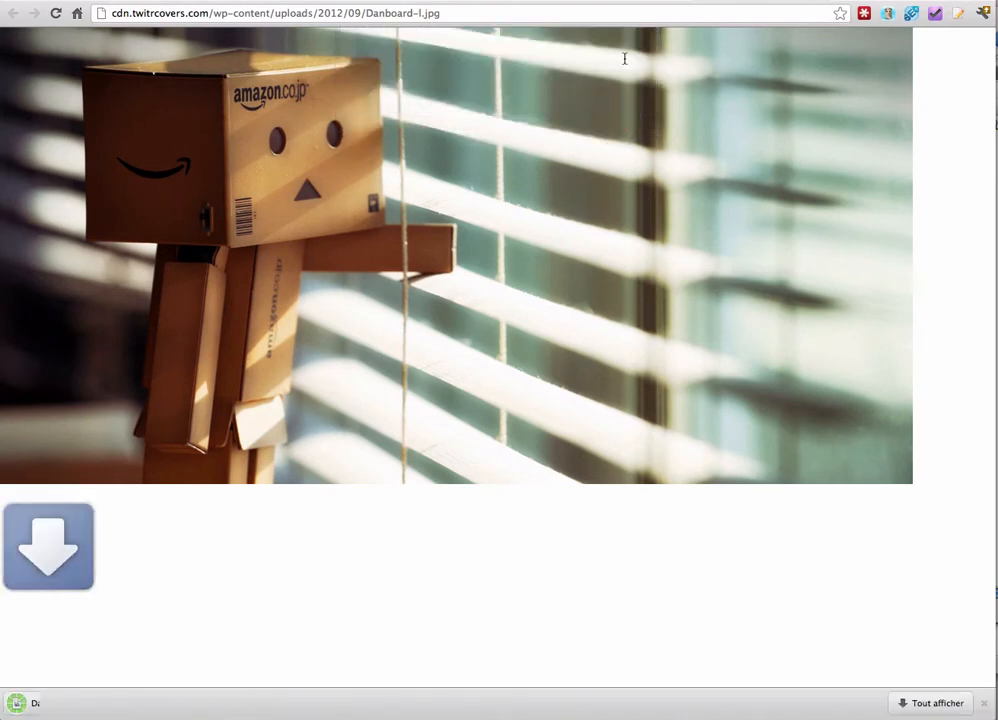
Step: Switch back to the Twitter profile page and open the theme settings of the account
click(508, 2)
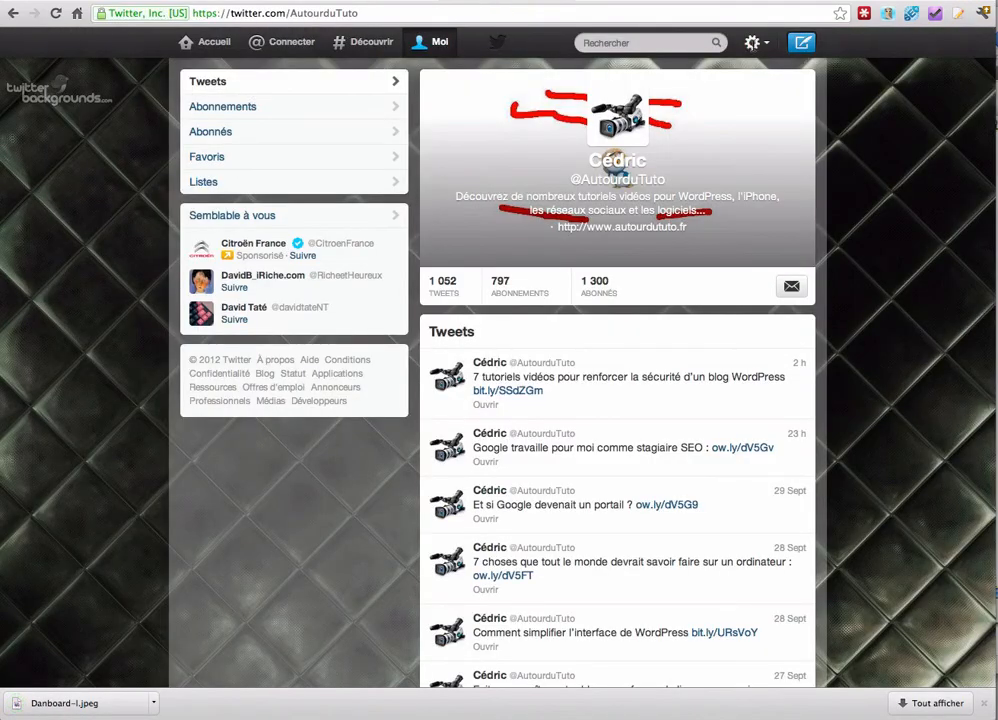
click(752, 42)
click(707, 203)
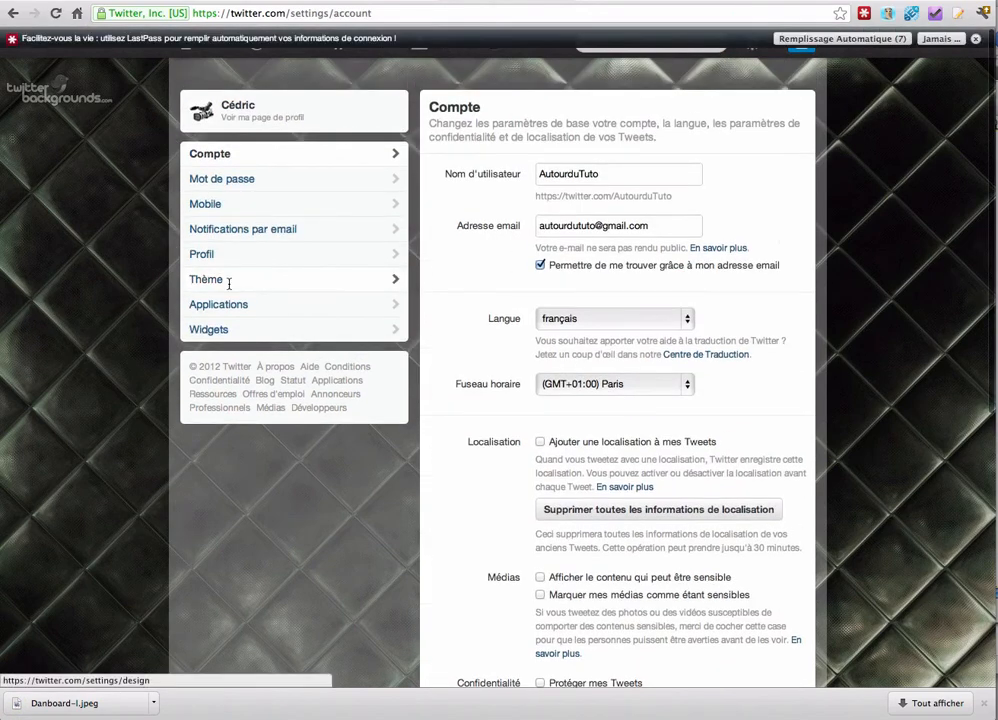
click(228, 283)
Step: Choose Danboard-l.jpeg from the Desktop as the new header image and save it at the smallest zoom
scroll(660, 338, down, 5)
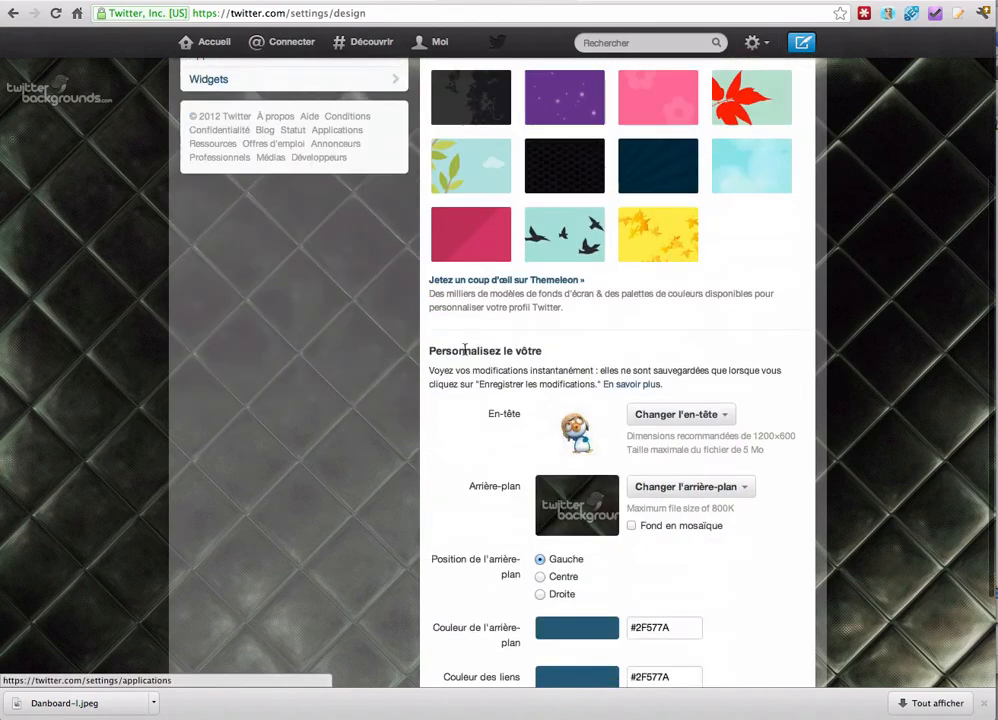
click(709, 334)
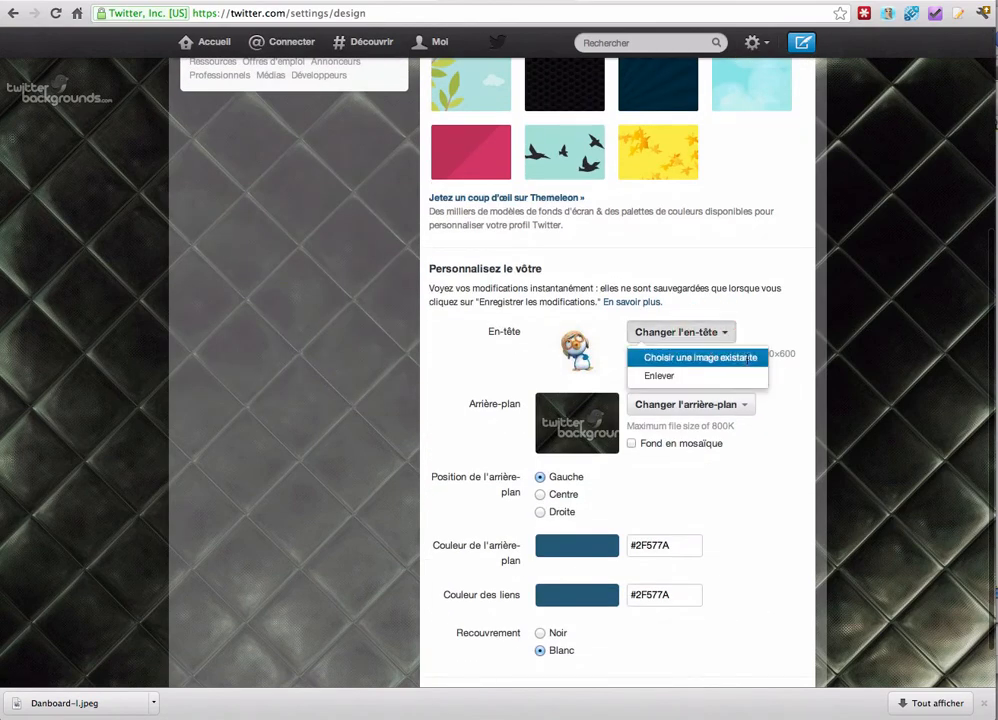
click(753, 358)
scroll(569, 175, down, 5)
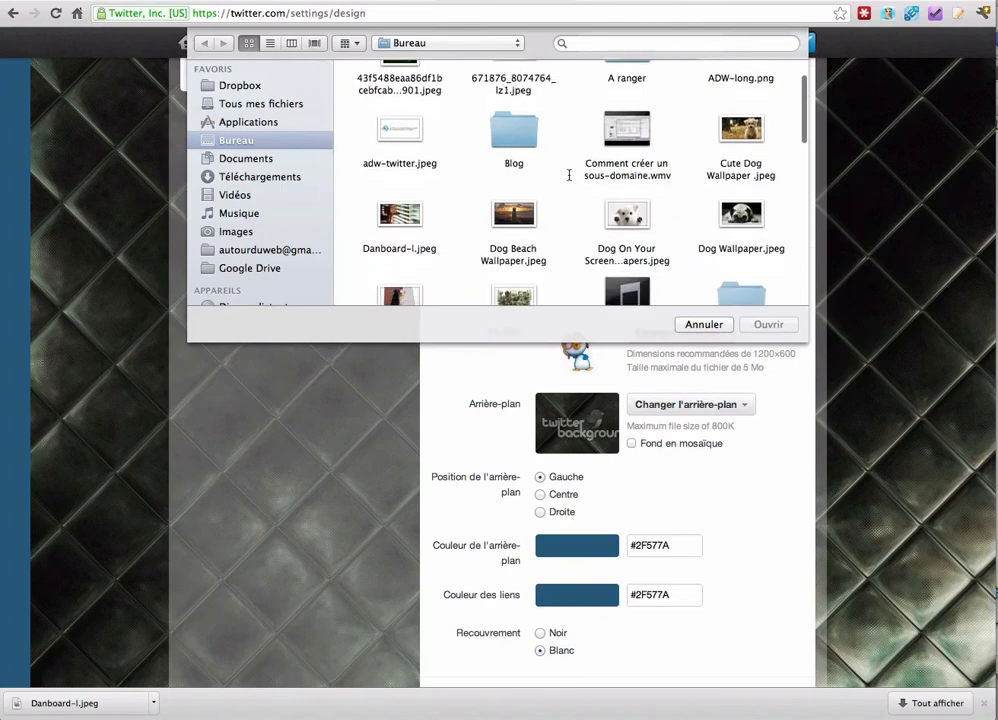
scroll(569, 175, down, 5)
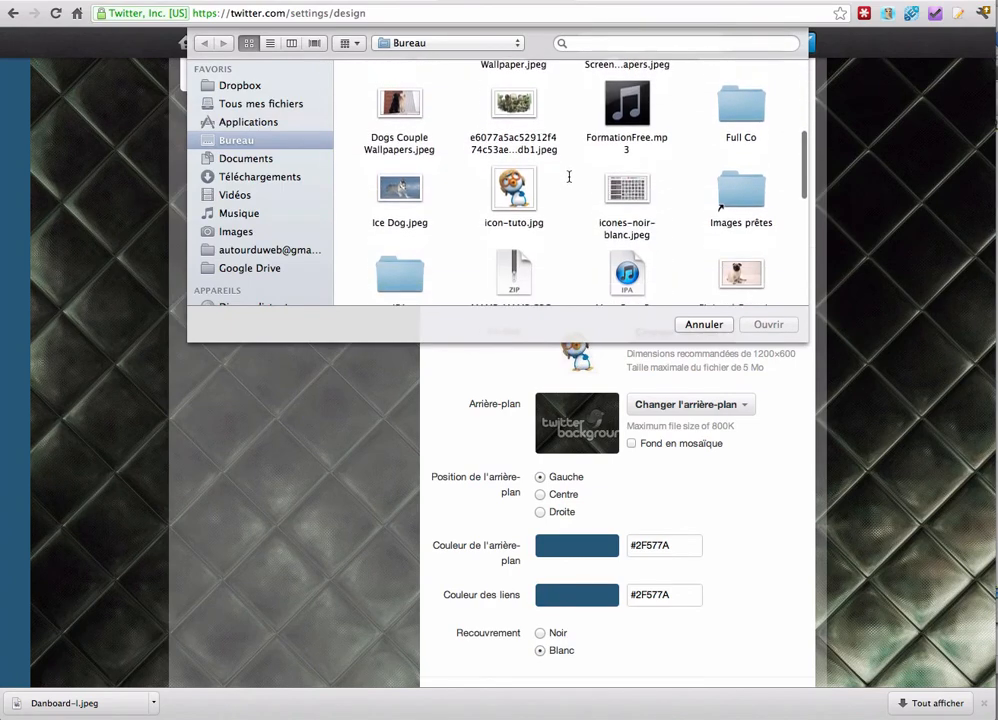
scroll(569, 177, up, 10)
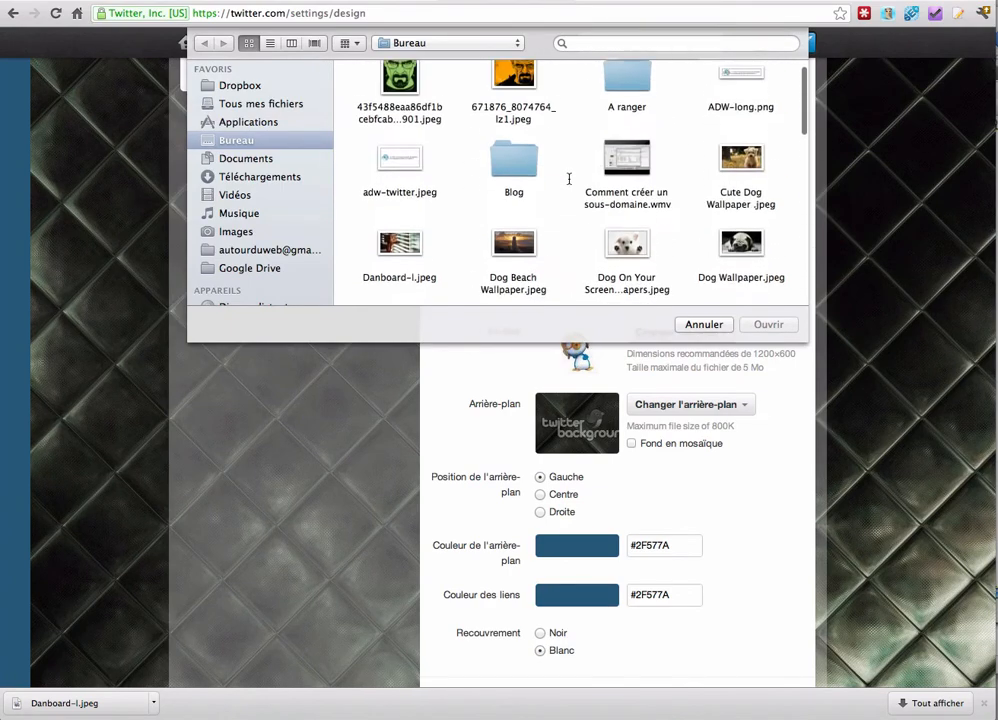
scroll(567, 181, down, 3)
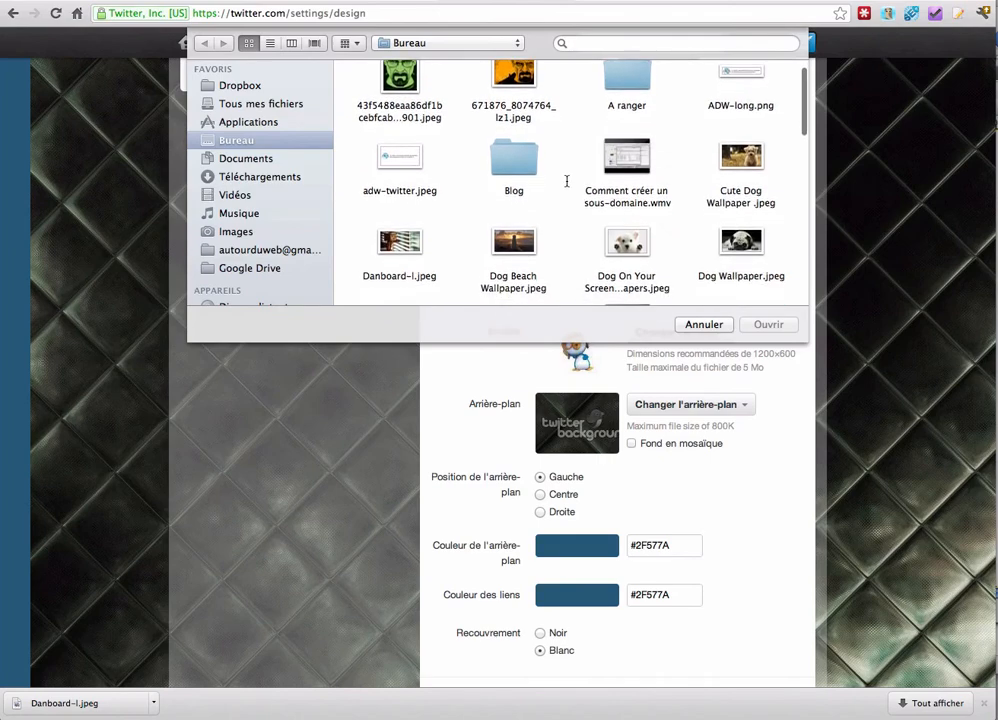
double_click(413, 204)
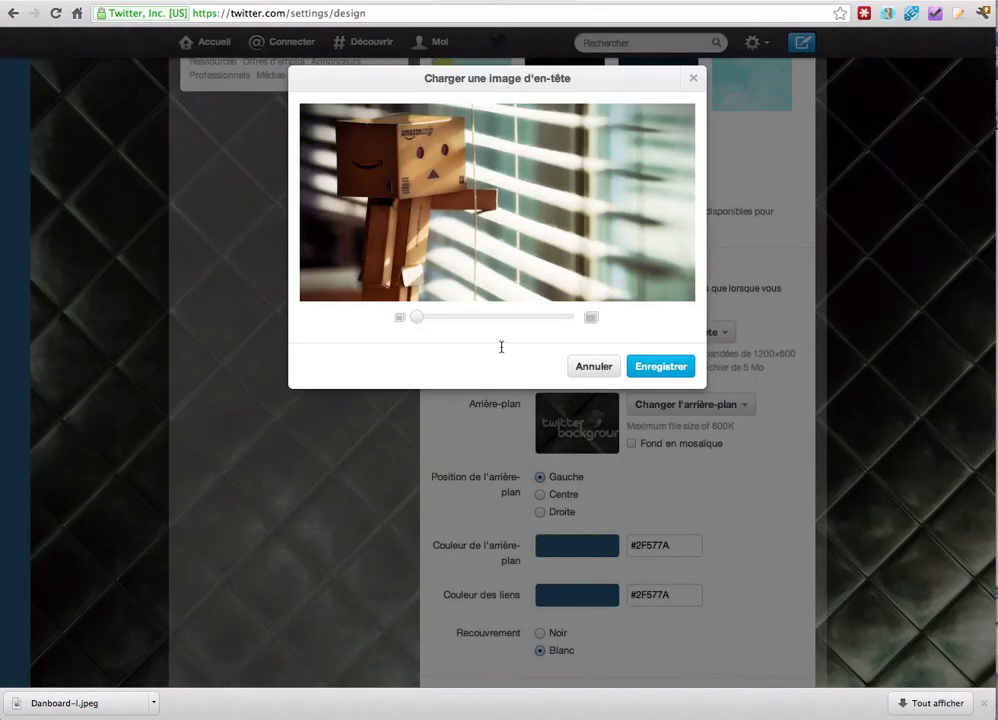
click(676, 367)
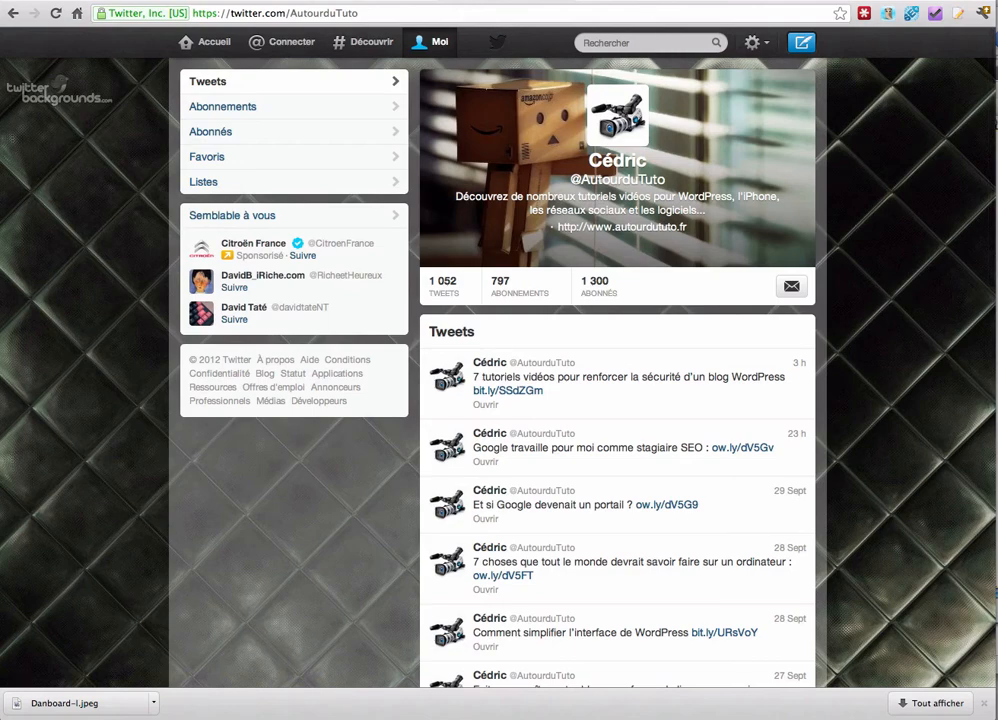
Step: Return to the twitrcovers.com page and look through the other header images offered on the home page
click(636, 2)
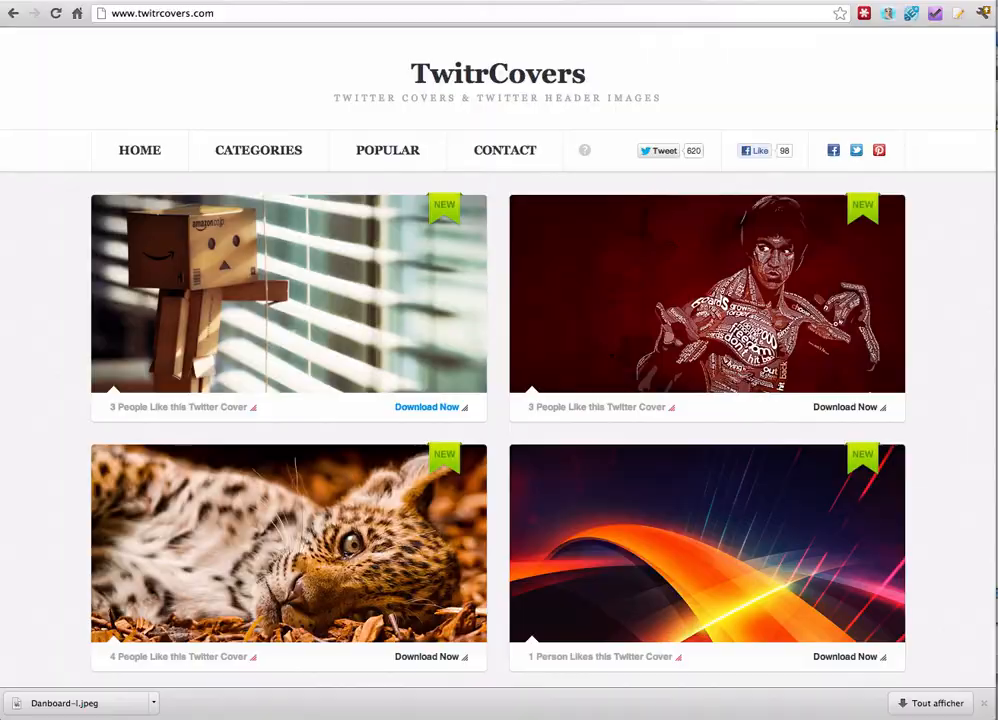
scroll(90, 196, down, 3)
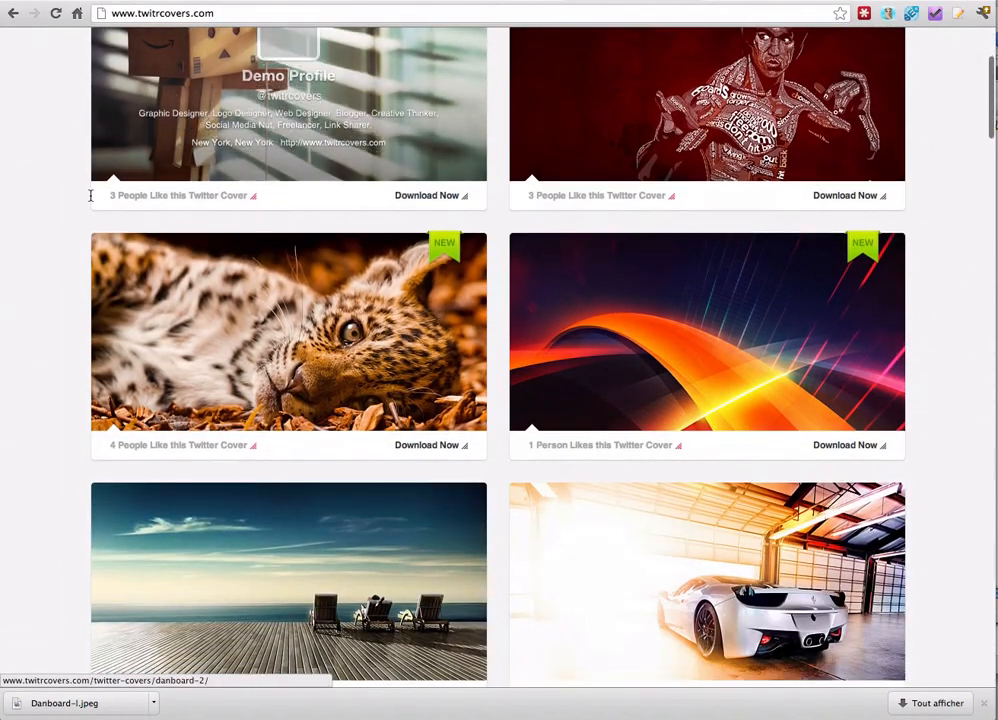
scroll(68, 242, down, 9)
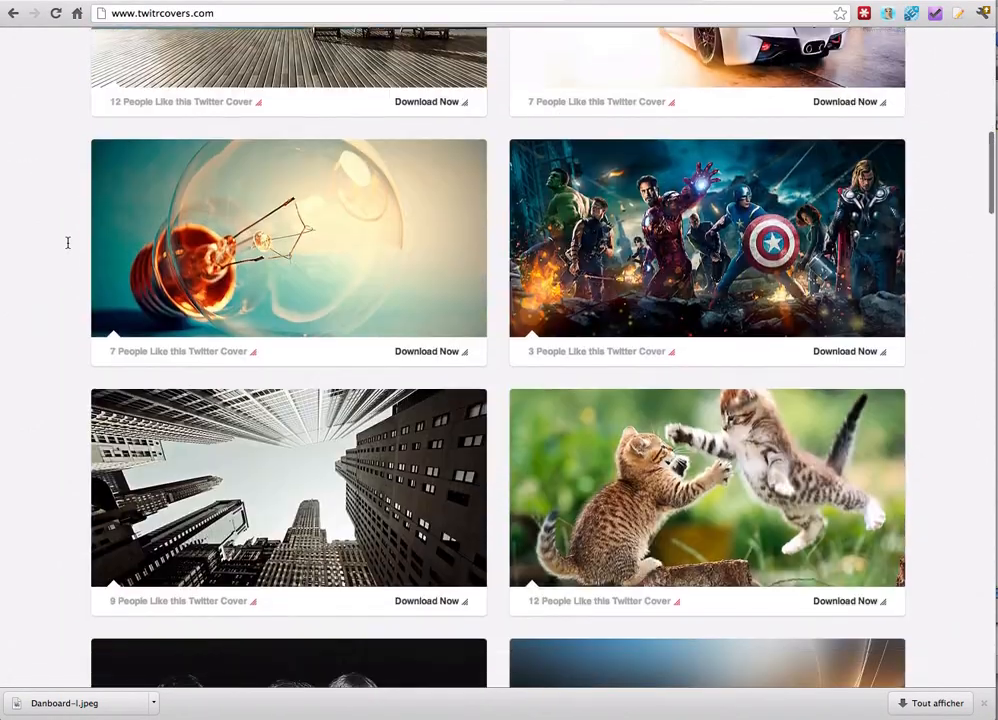
scroll(68, 242, down, 11)
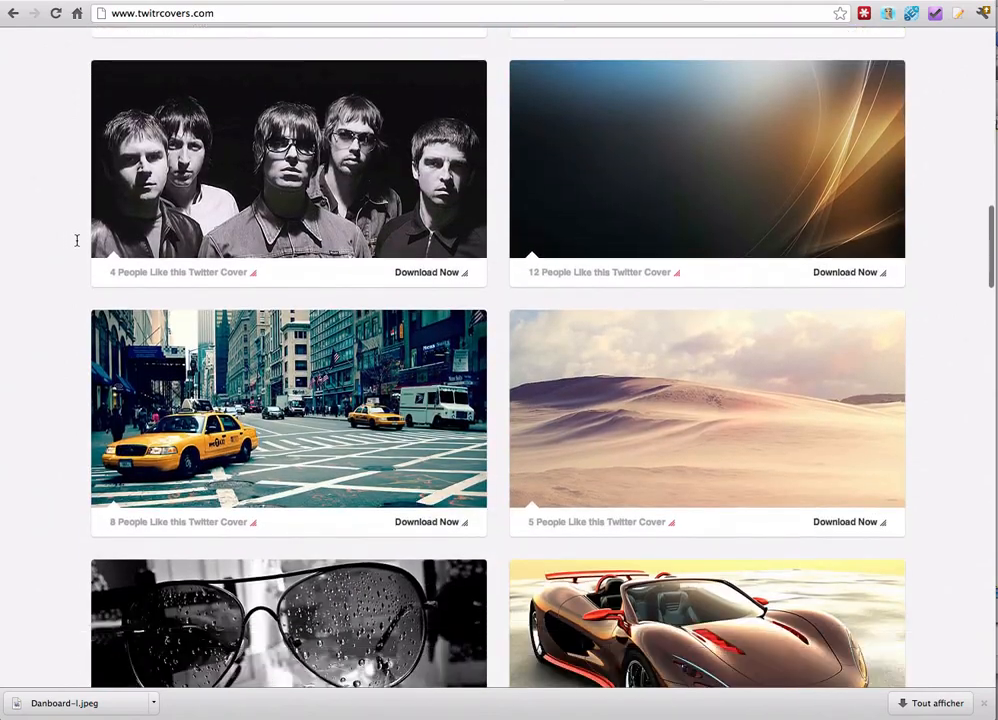
scroll(76, 240, down, 6)
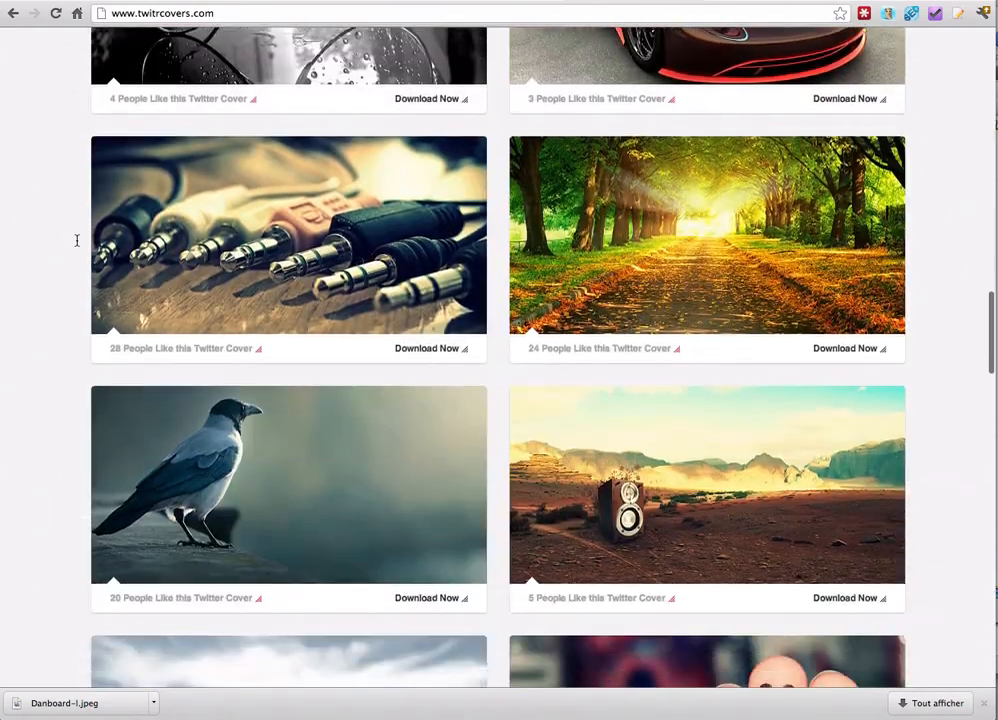
scroll(76, 240, down, 9)
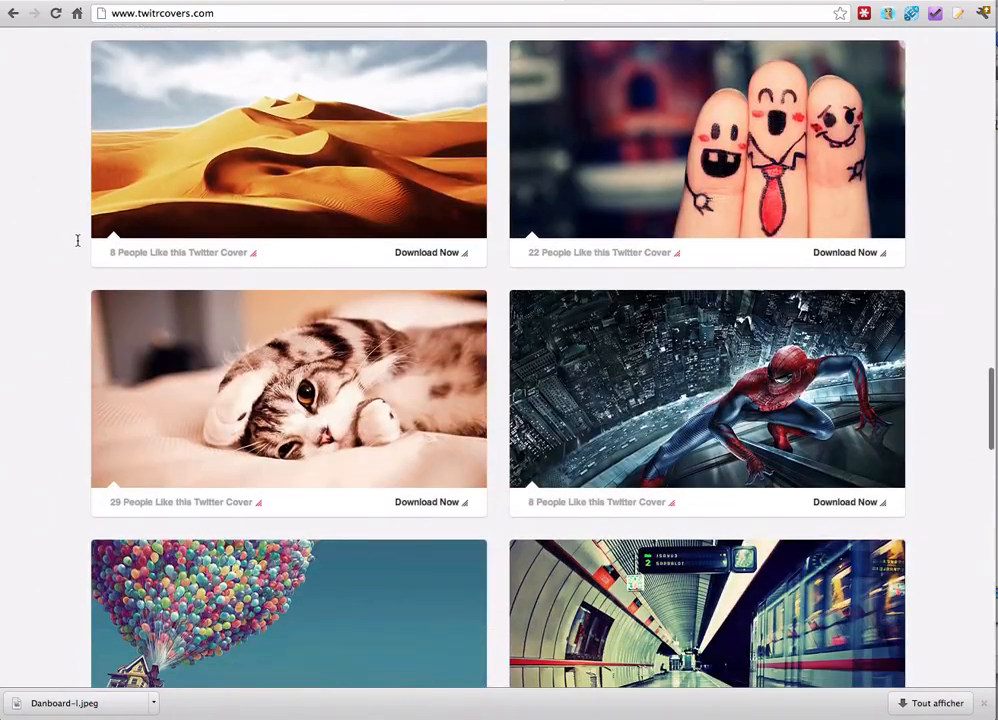